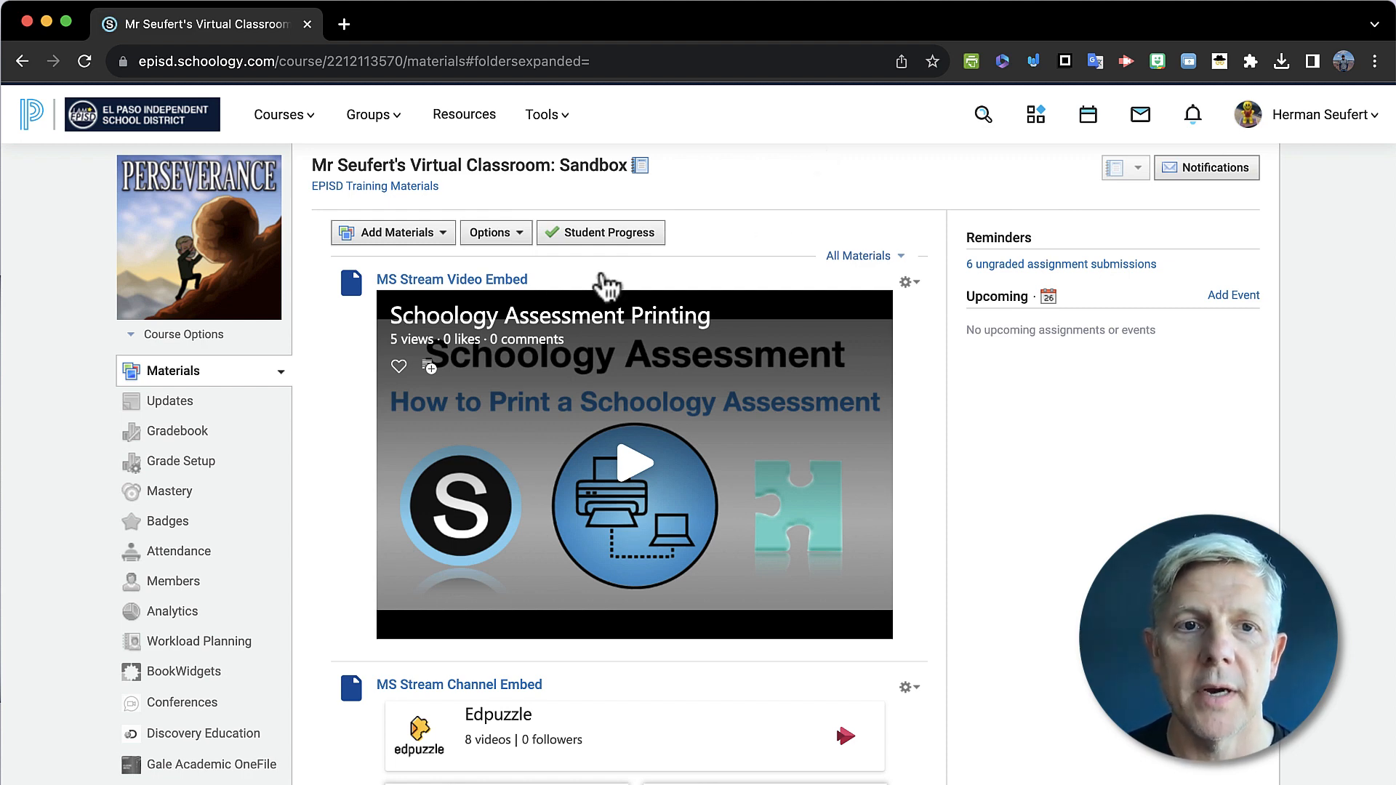
Step: Create a media album titled Practice in the course materials, without uploading any media in the initial prompt
left_click(445, 236)
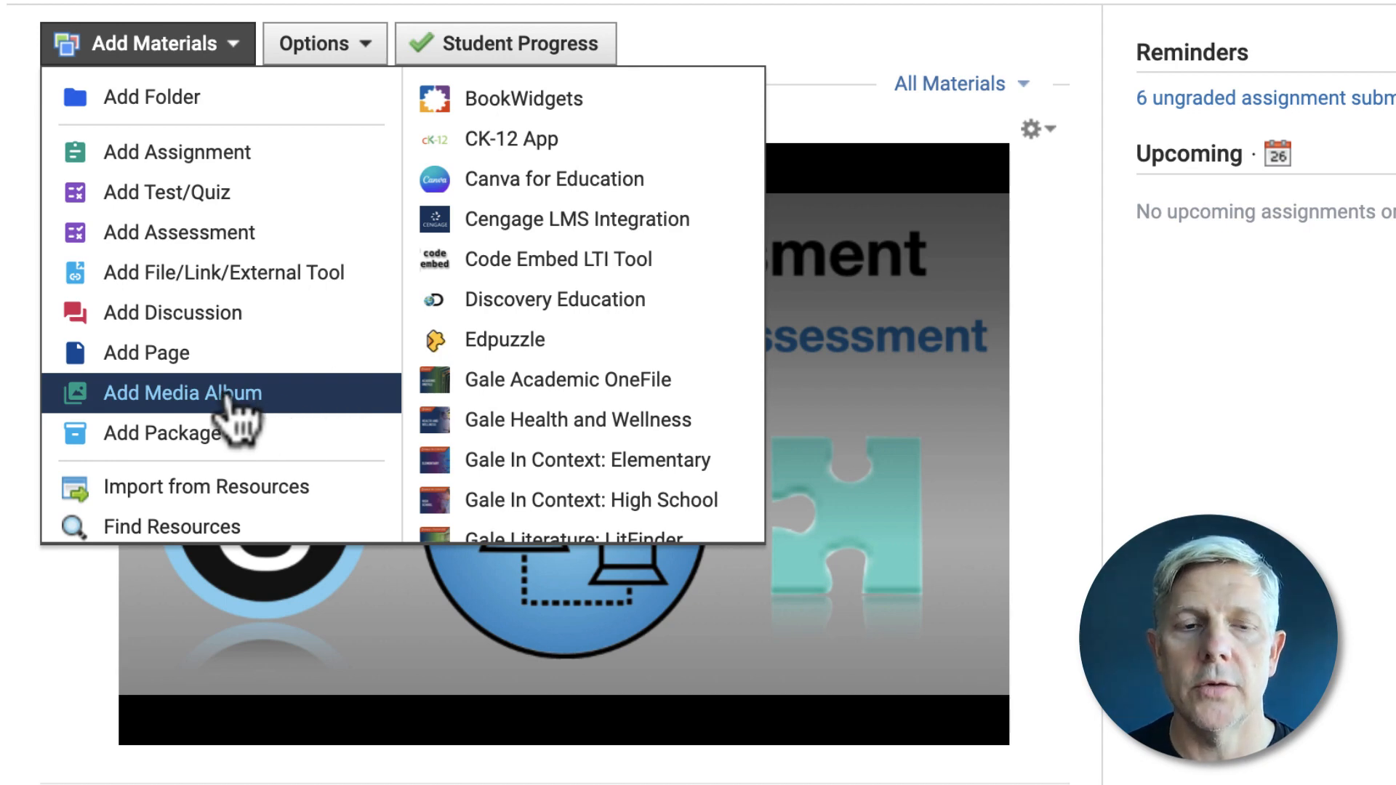
left_click(232, 396)
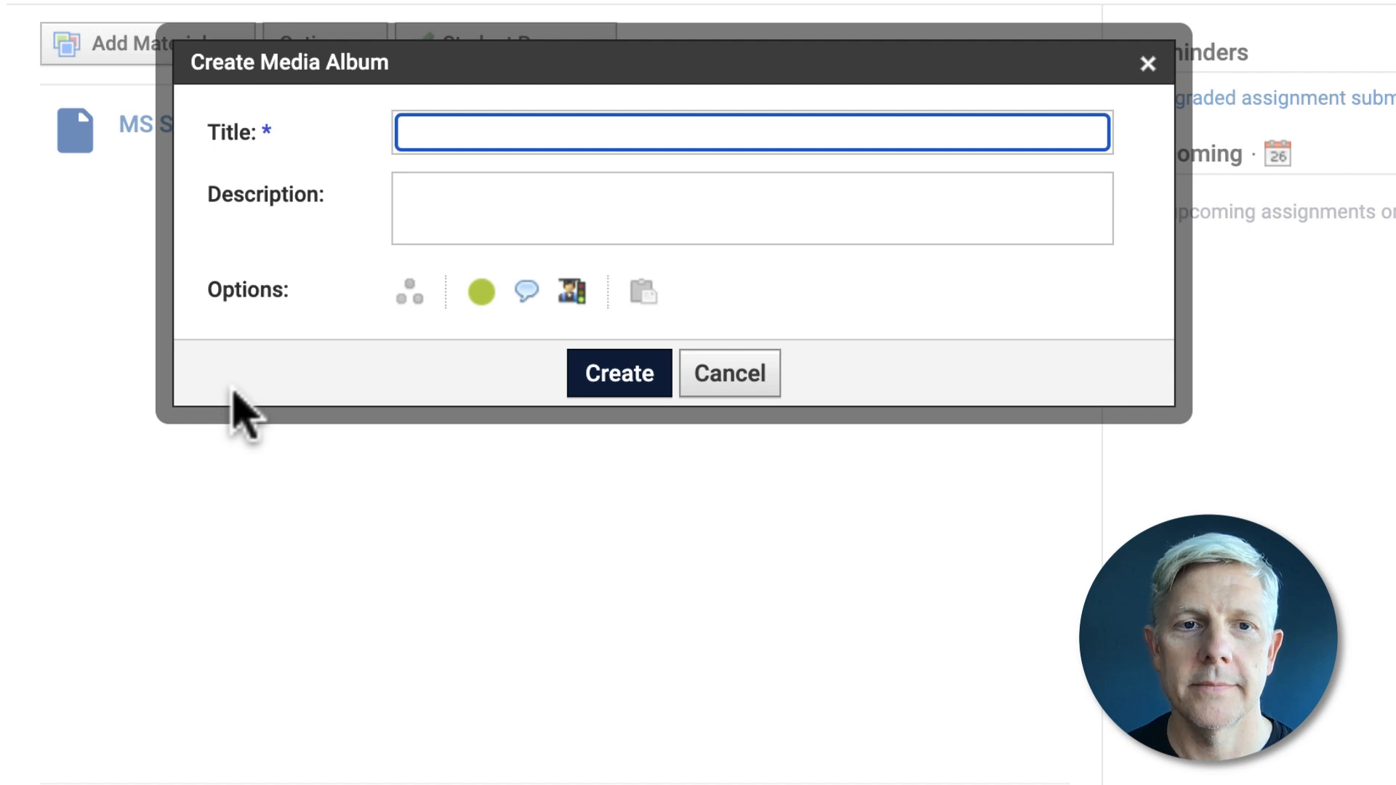
type("P")
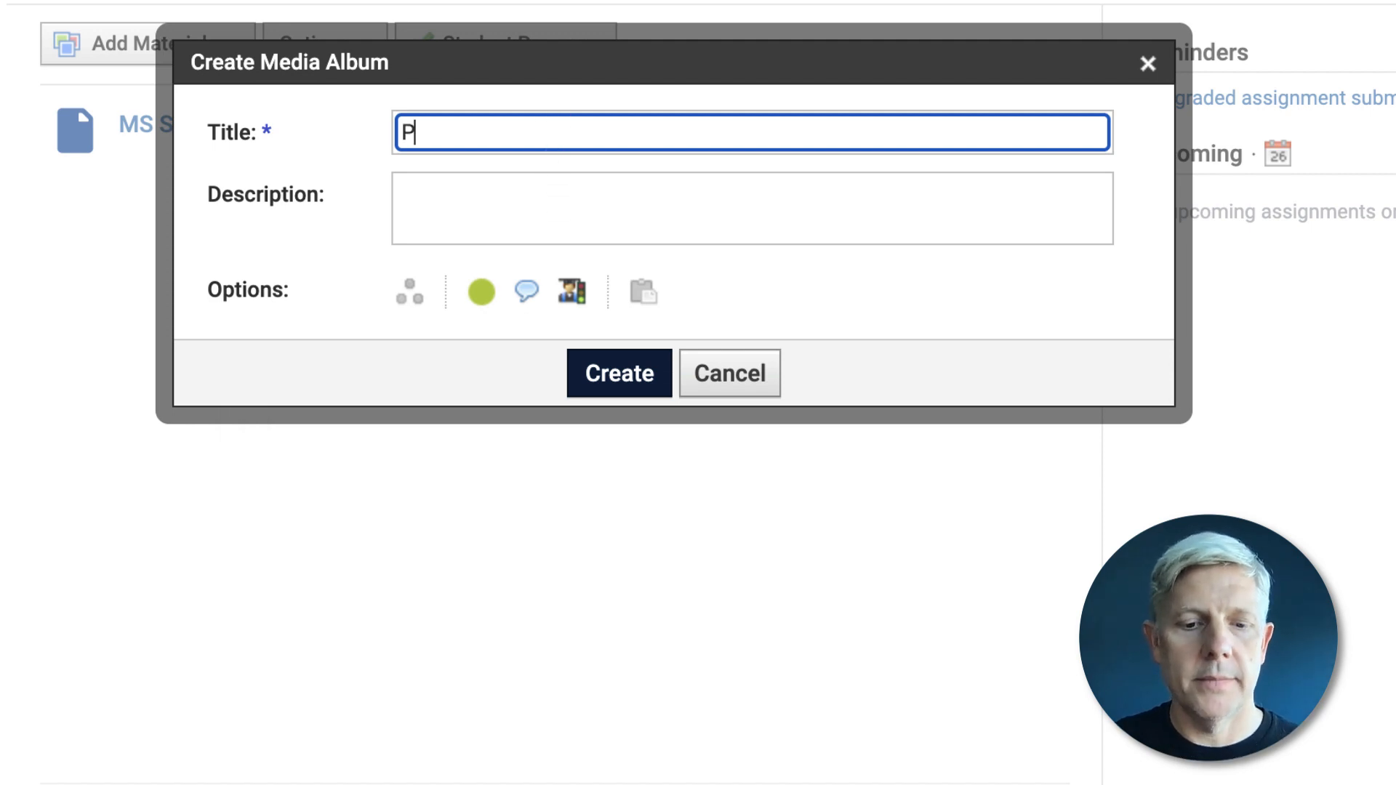
type("ractice")
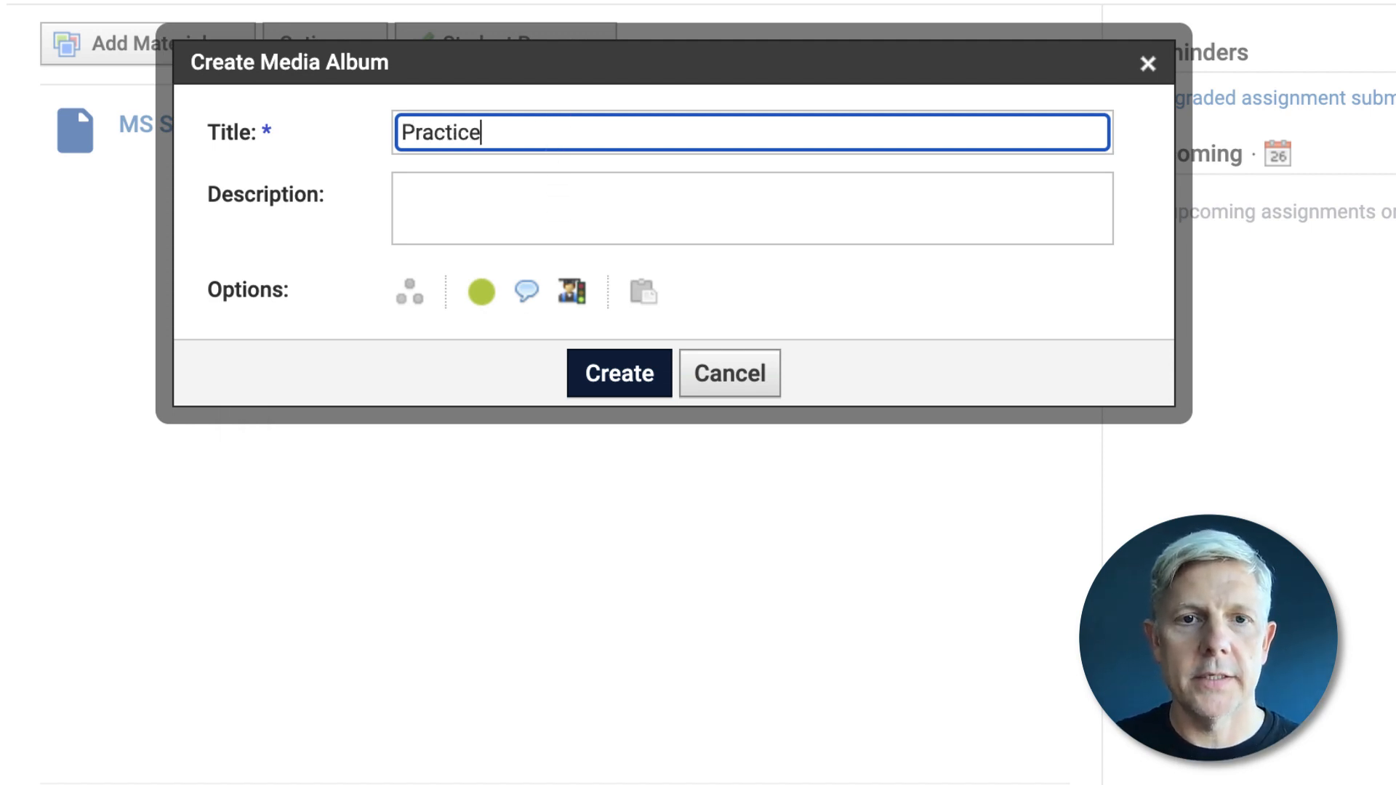
left_click(495, 211)
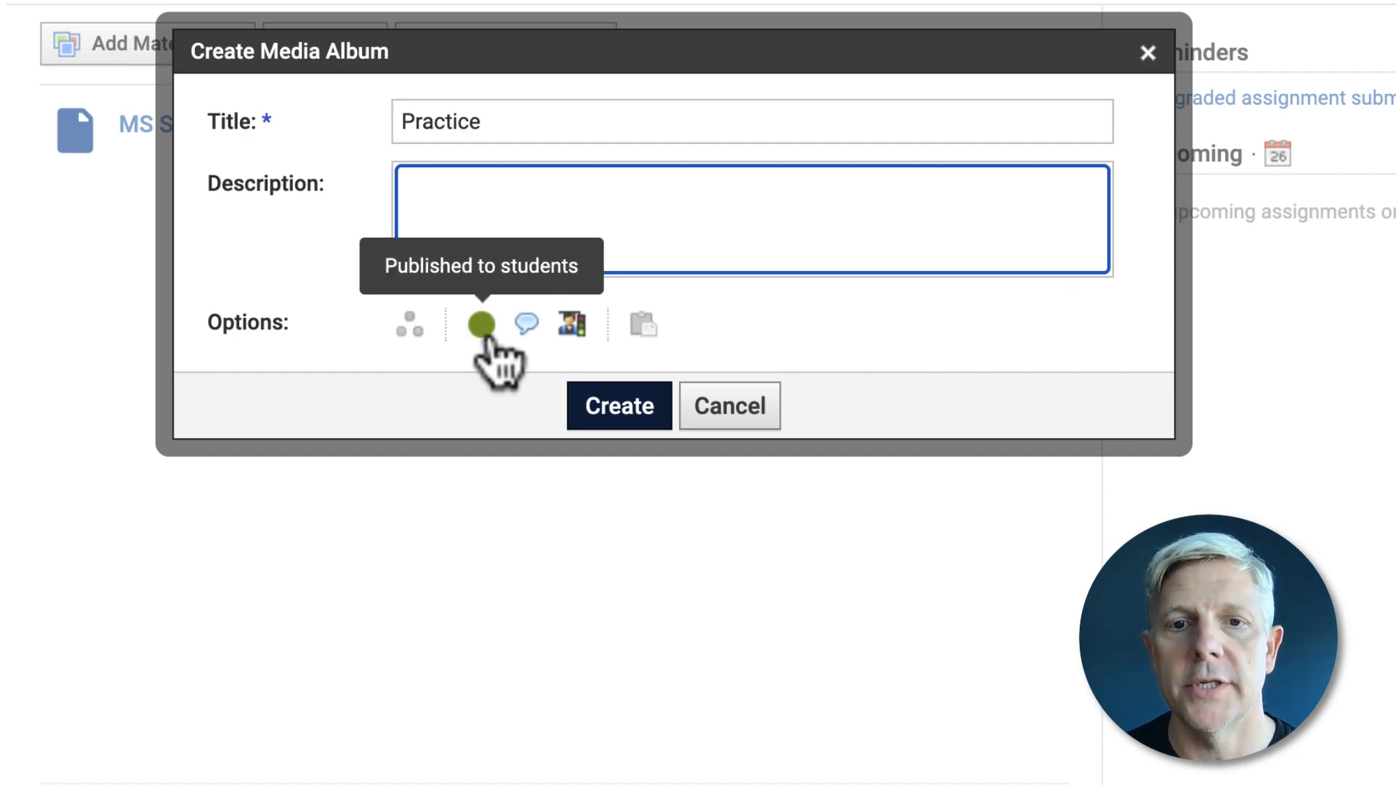
left_click(625, 434)
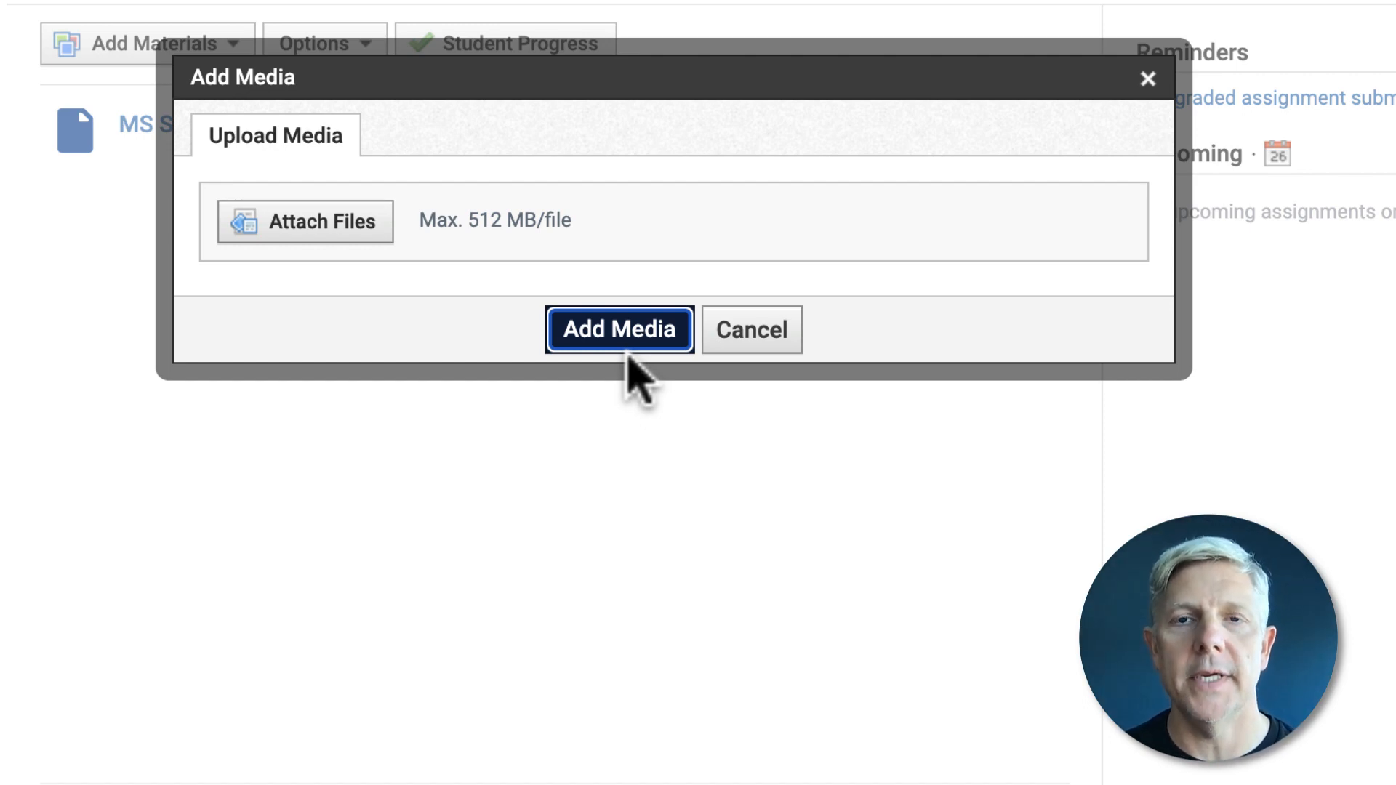
left_click(745, 334)
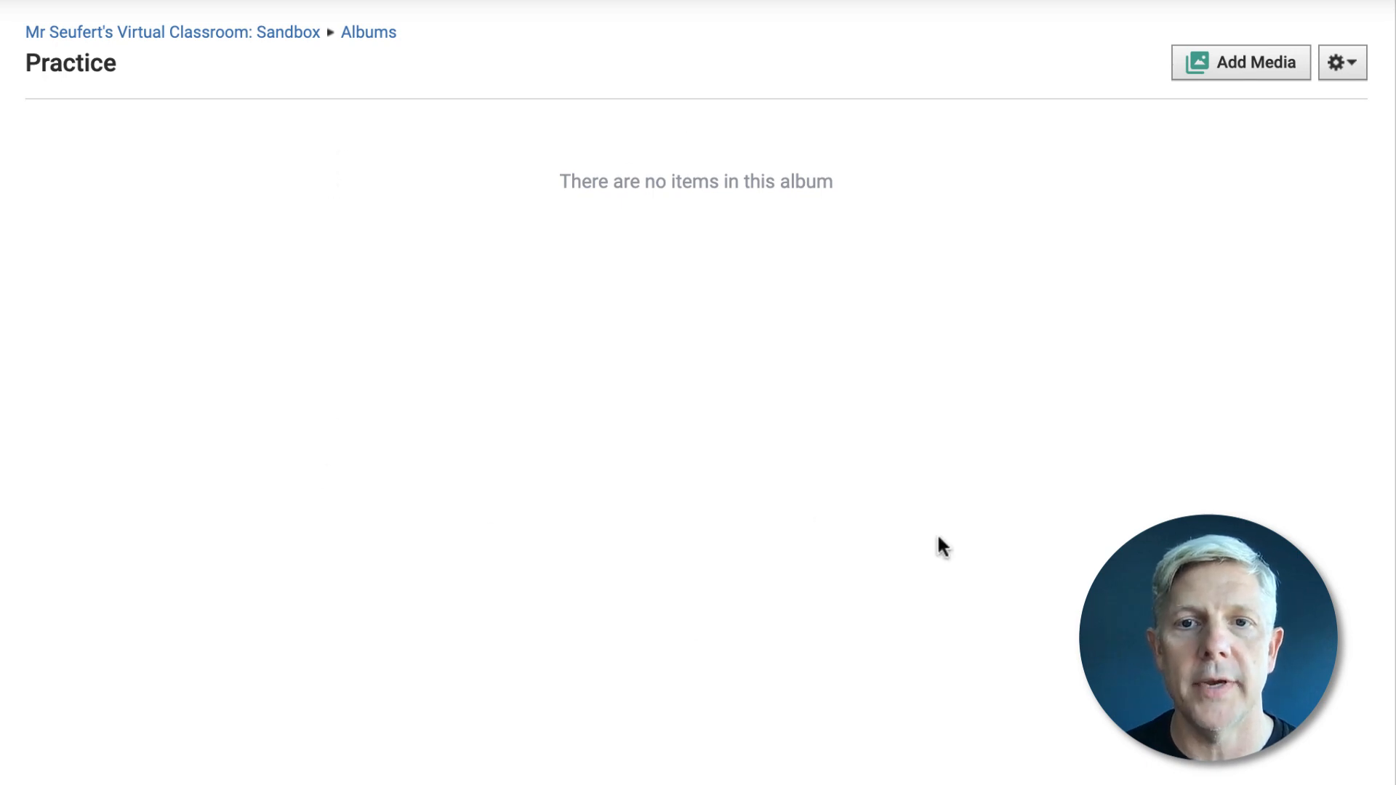
Step: Upload giphy.gif and late-night-seth-seth-meyers.gif from the Desktop folder to the Practice album
left_click(1252, 72)
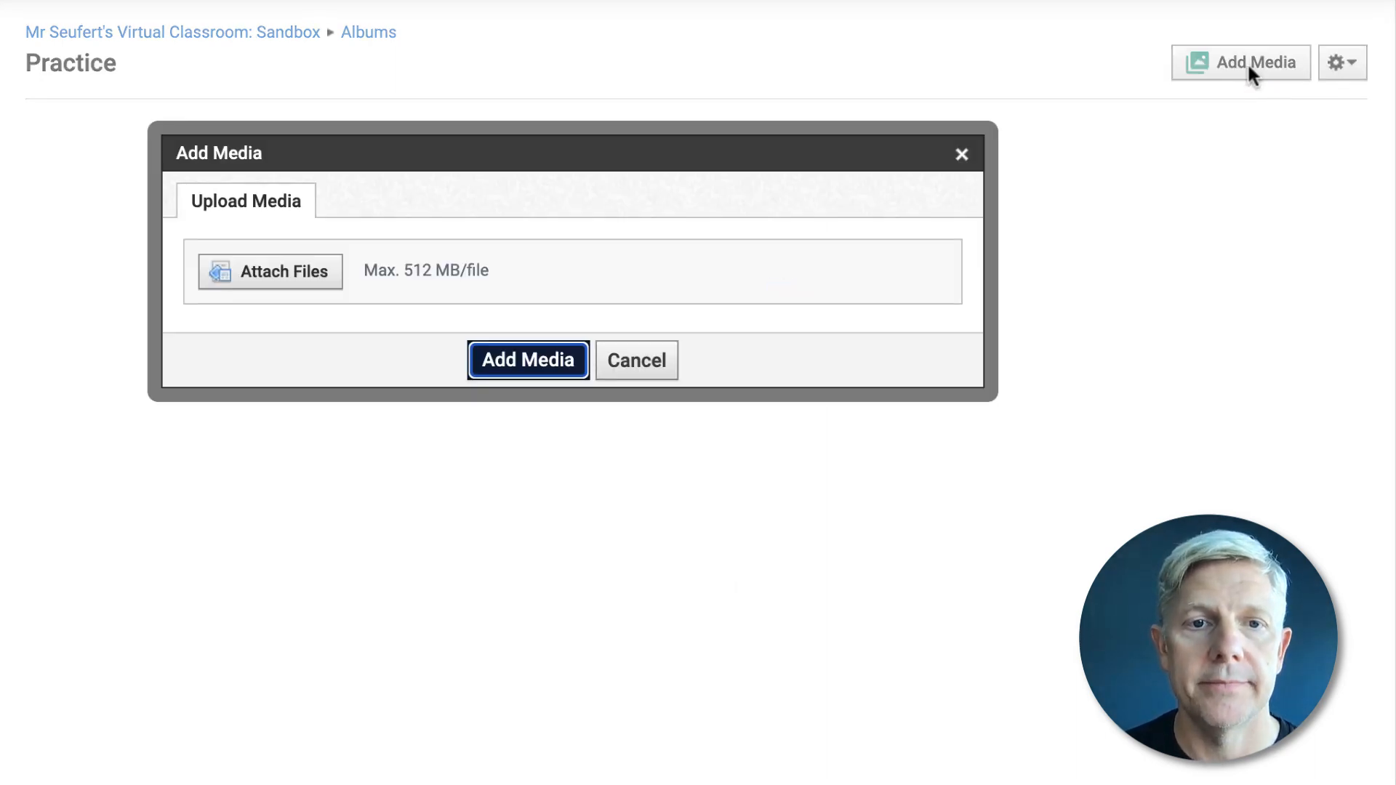
left_click(309, 278)
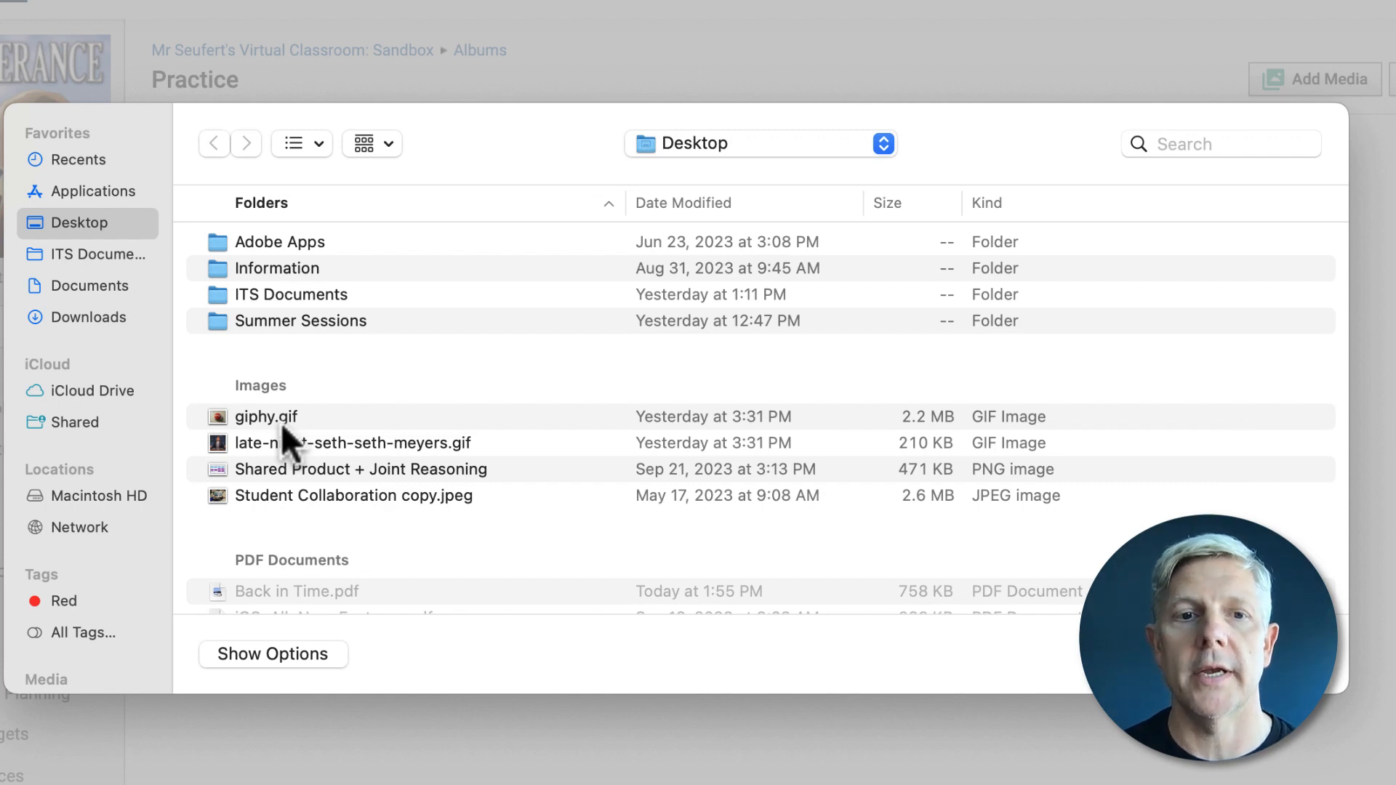
left_click(243, 416)
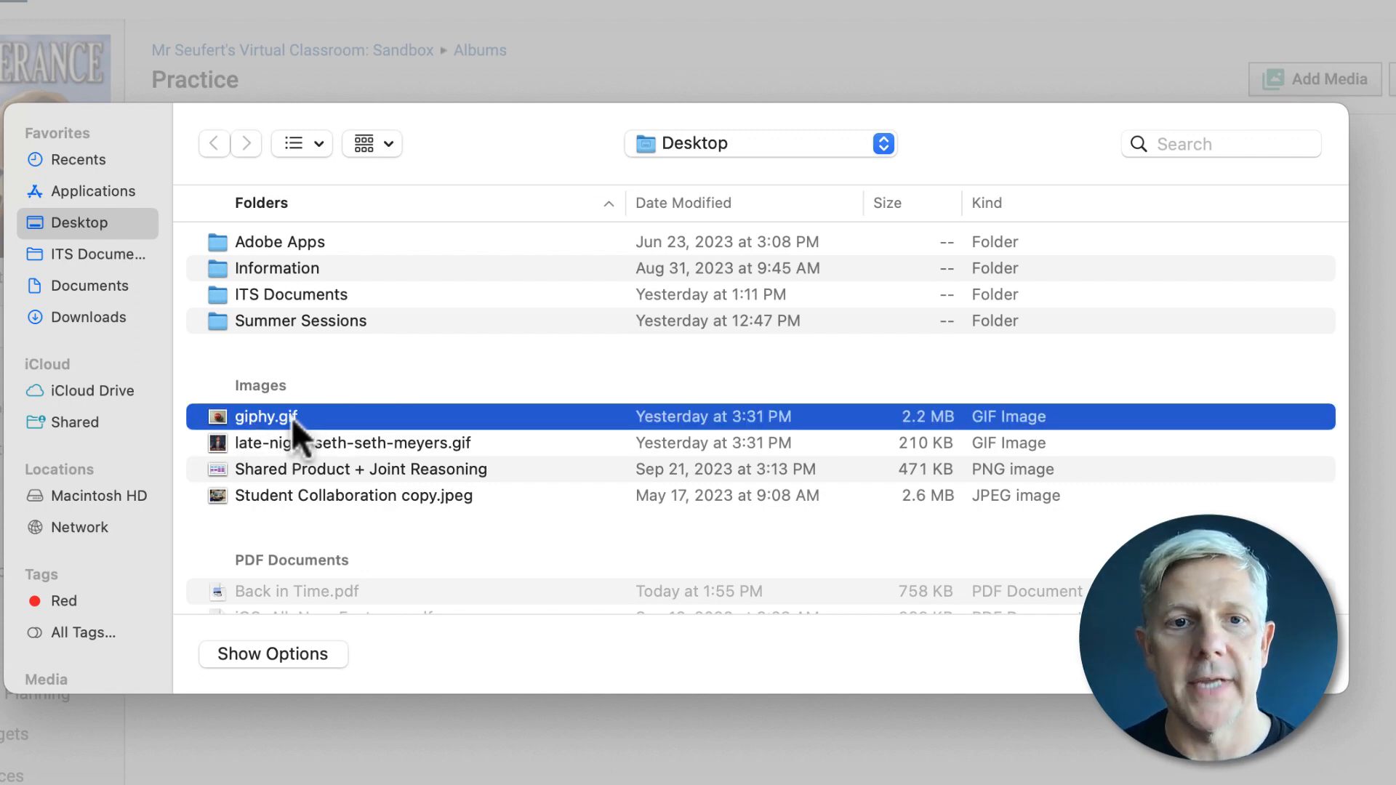
left_click(346, 443, "shift")
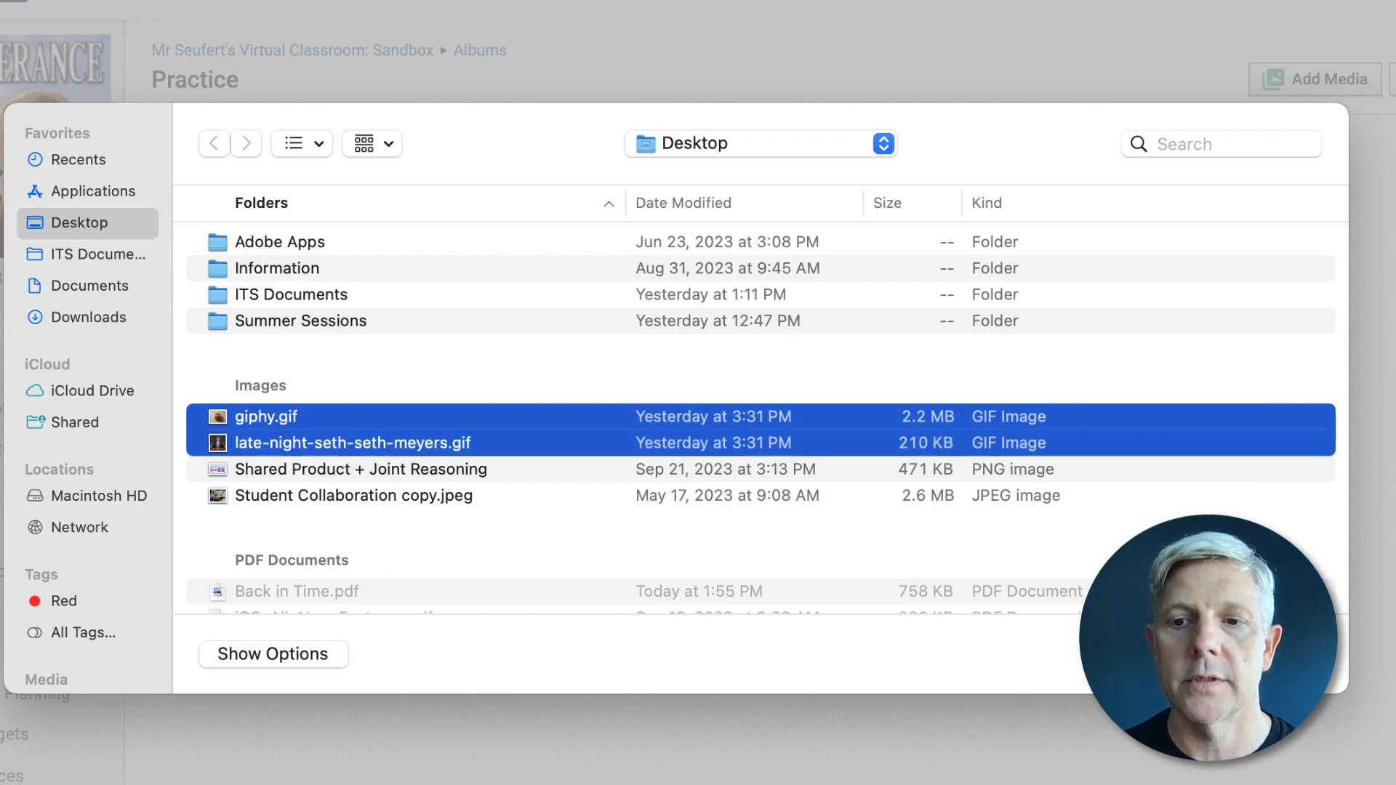
left_click(1283, 654)
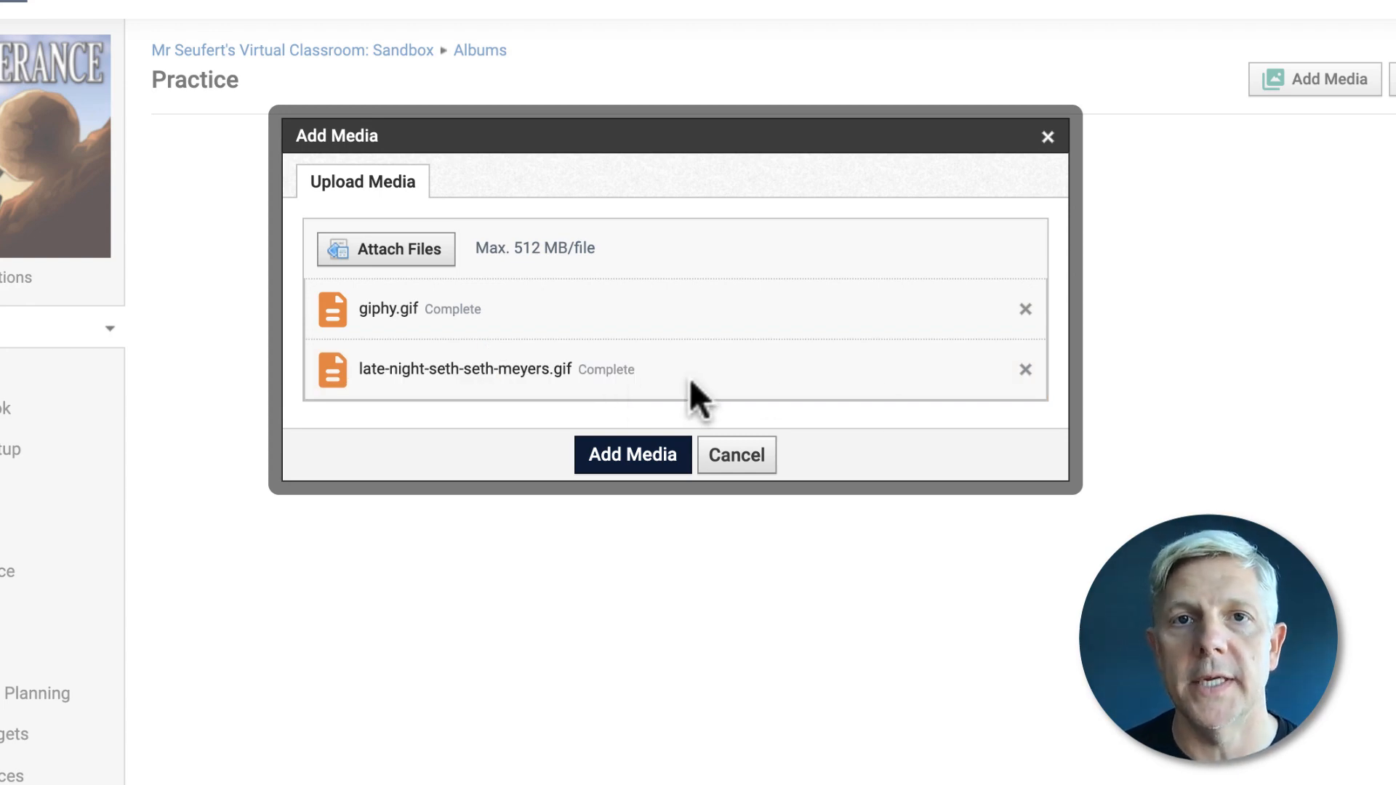
left_click(633, 462)
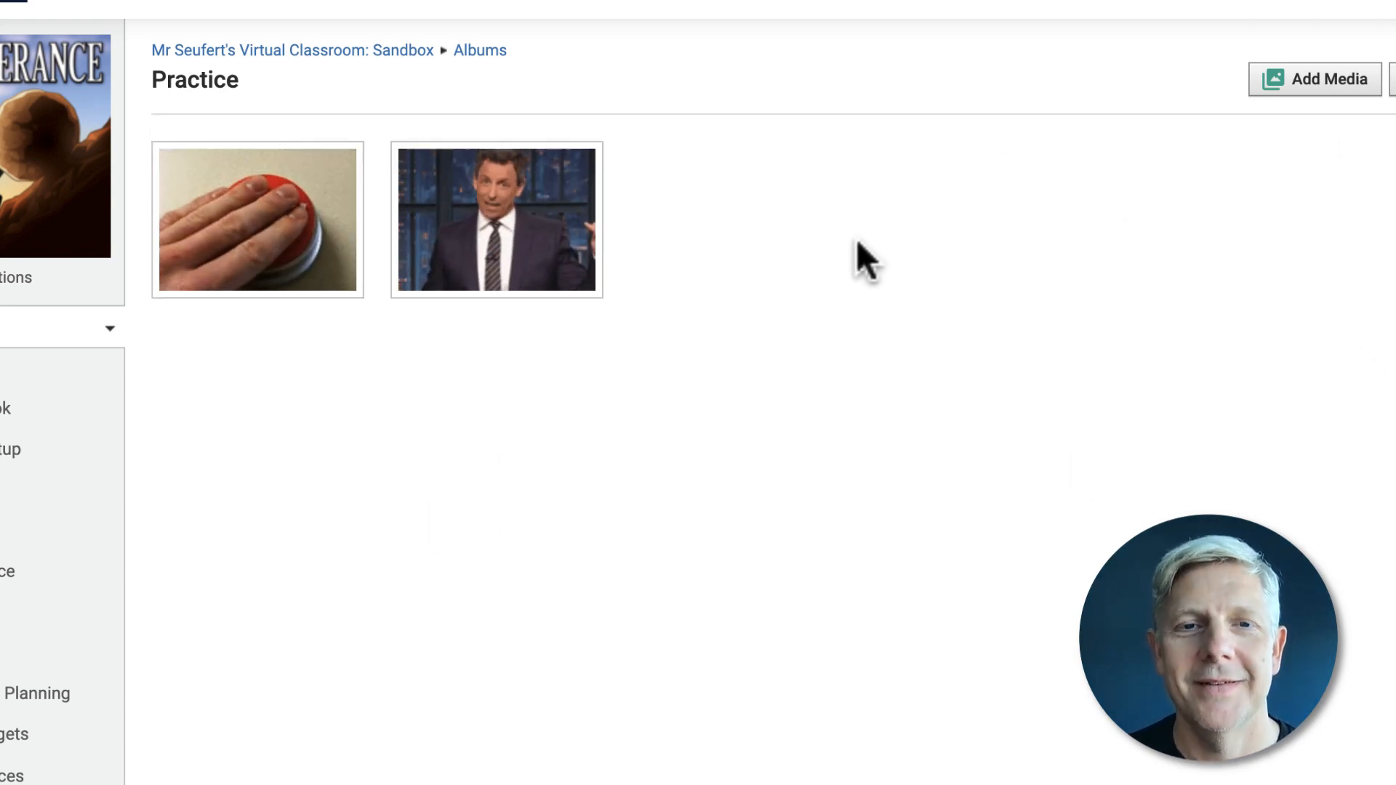
Step: Add the images Student Collaboration copy.jpeg and Shared Product + Joint Reasoning.png from the Desktop folder to the album
left_click(1315, 78)
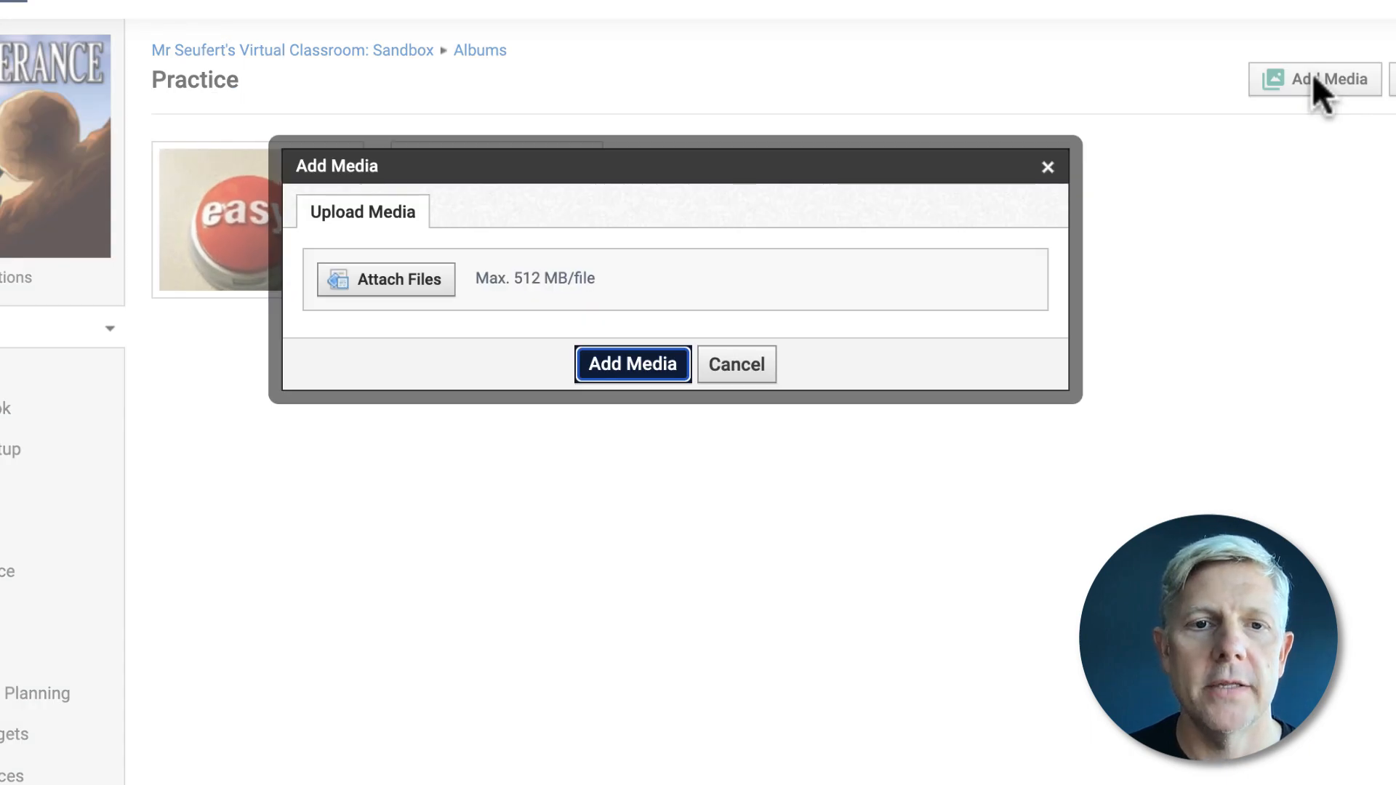
left_click(402, 285)
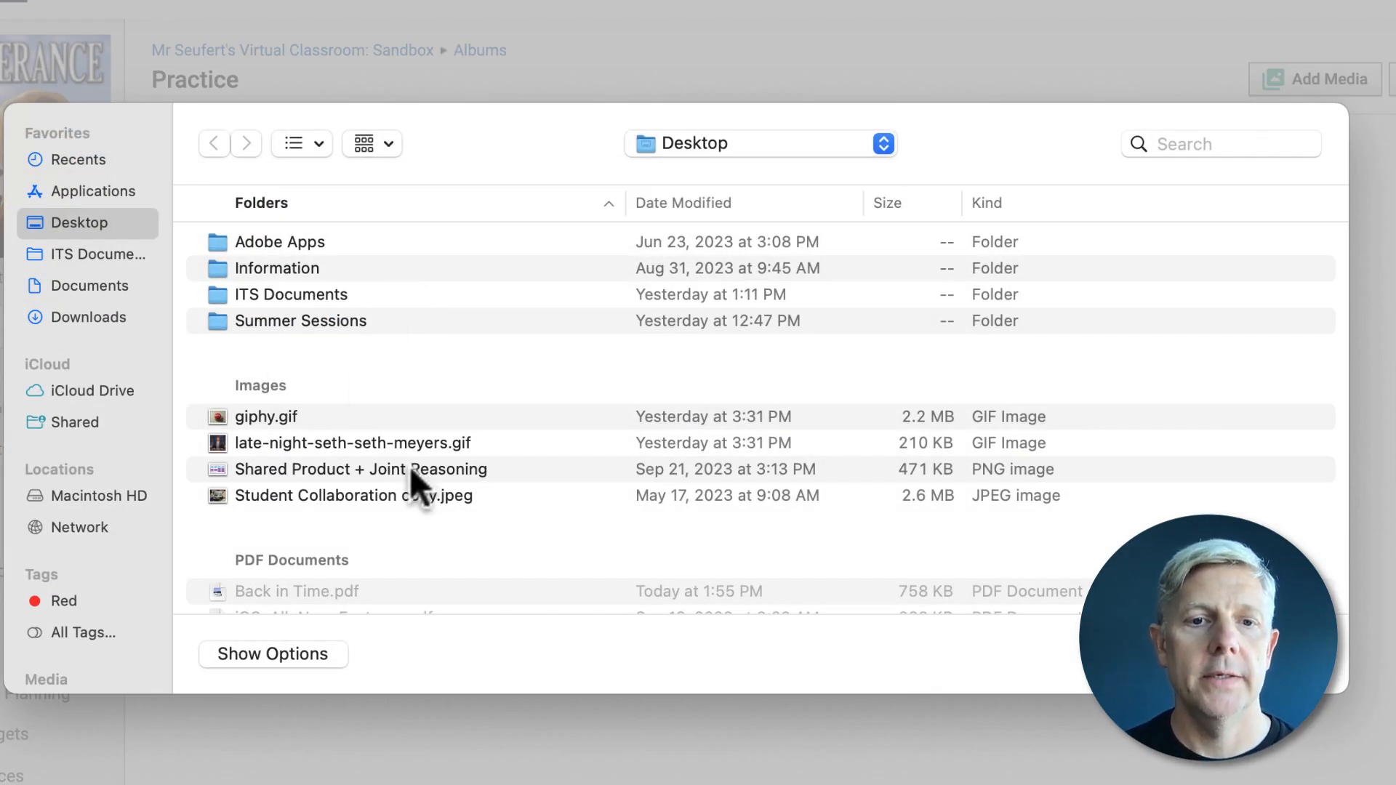
left_click(336, 491)
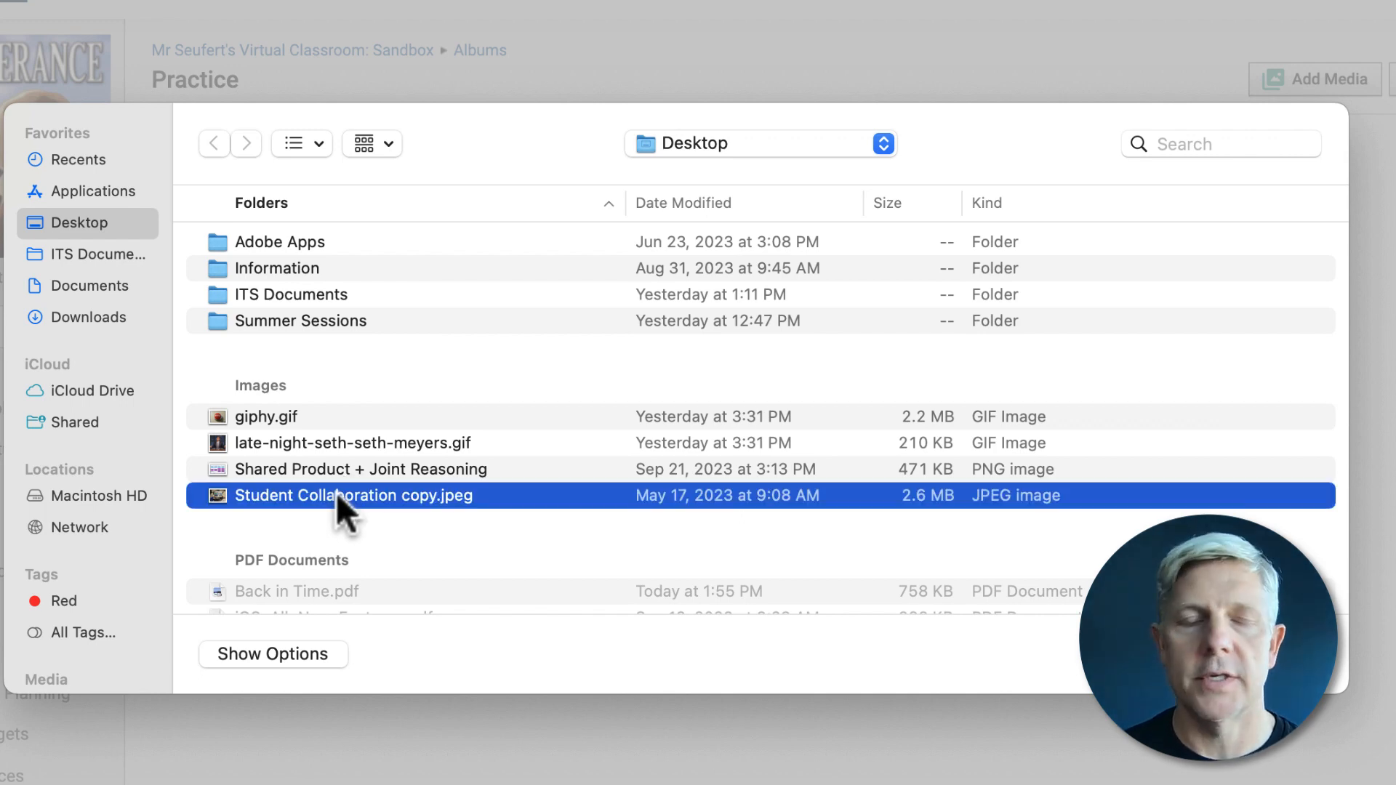
left_click(334, 471, "shift")
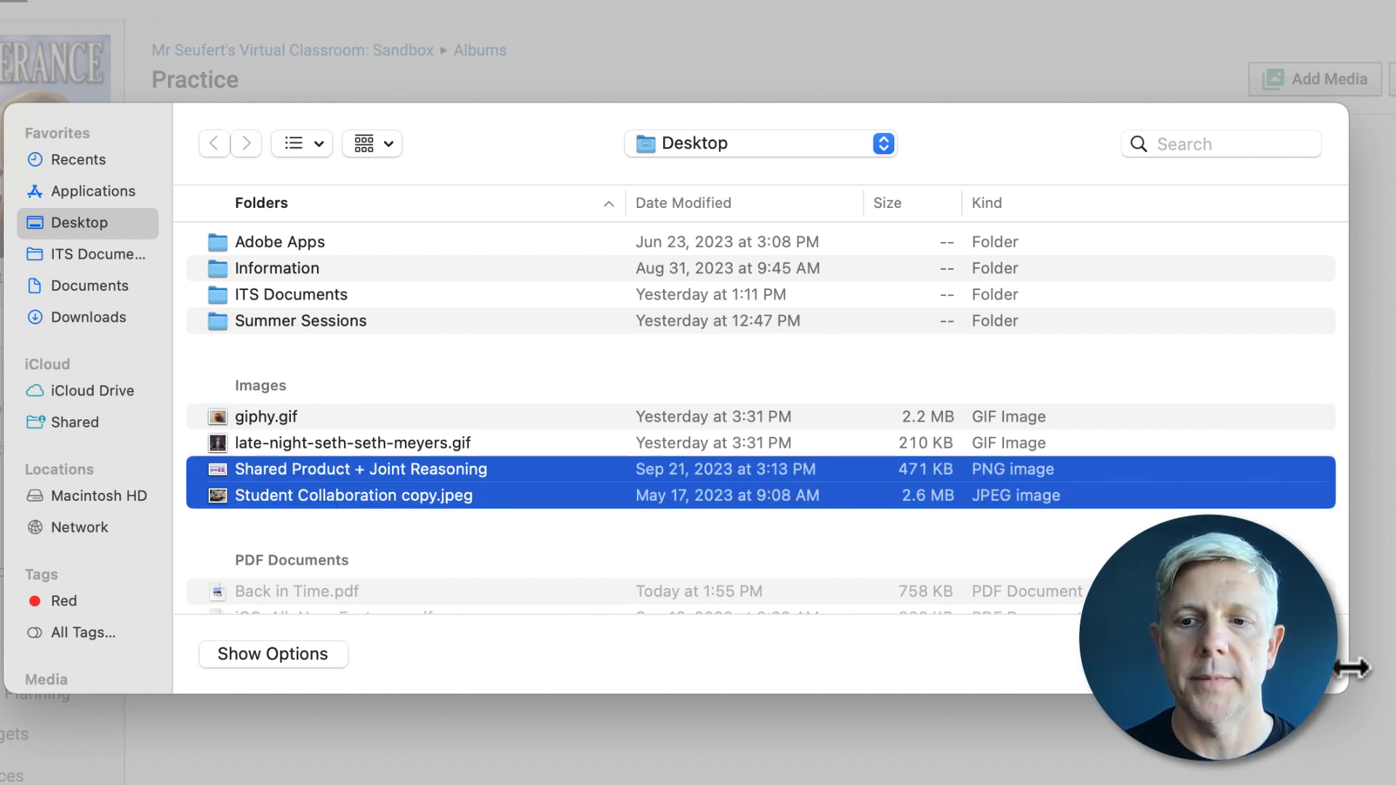
left_click(1306, 654)
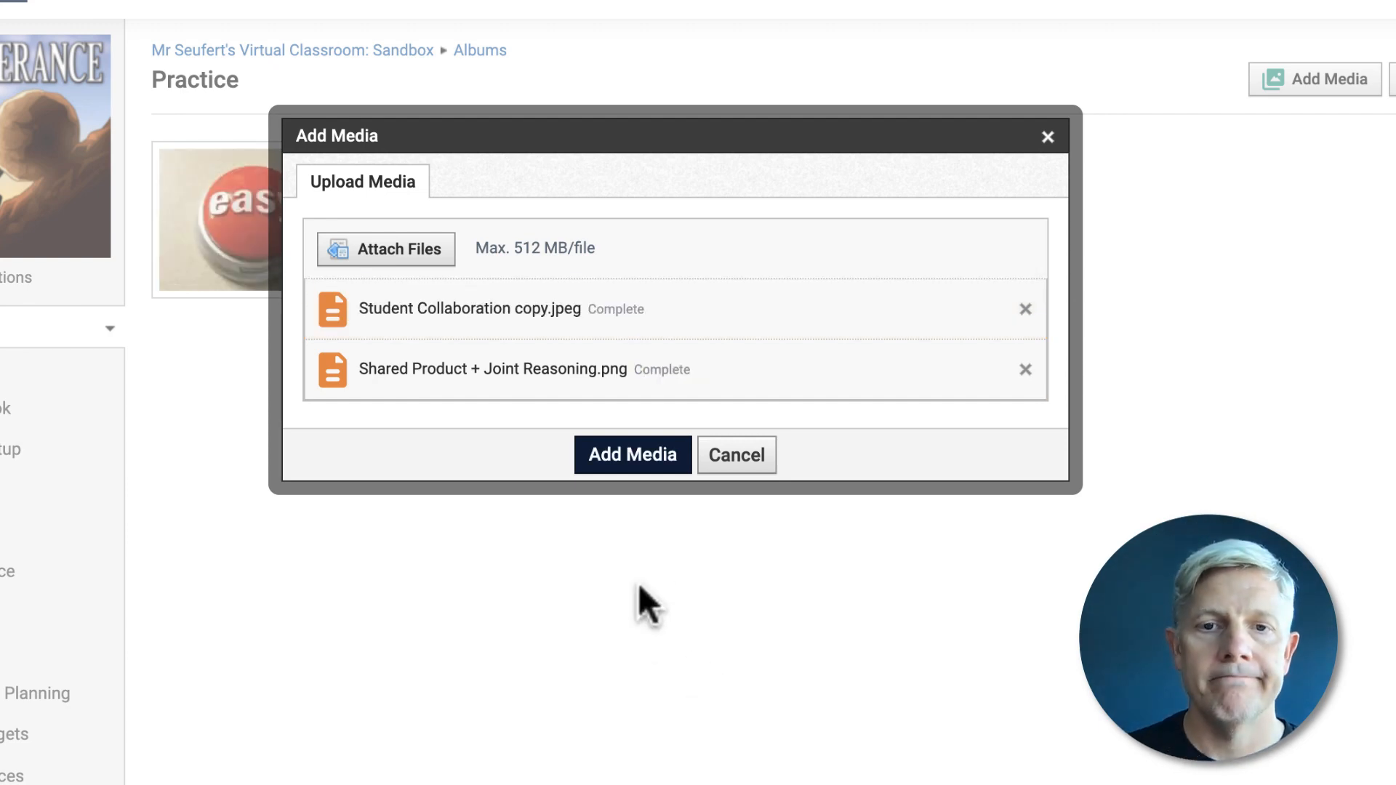
left_click(640, 457)
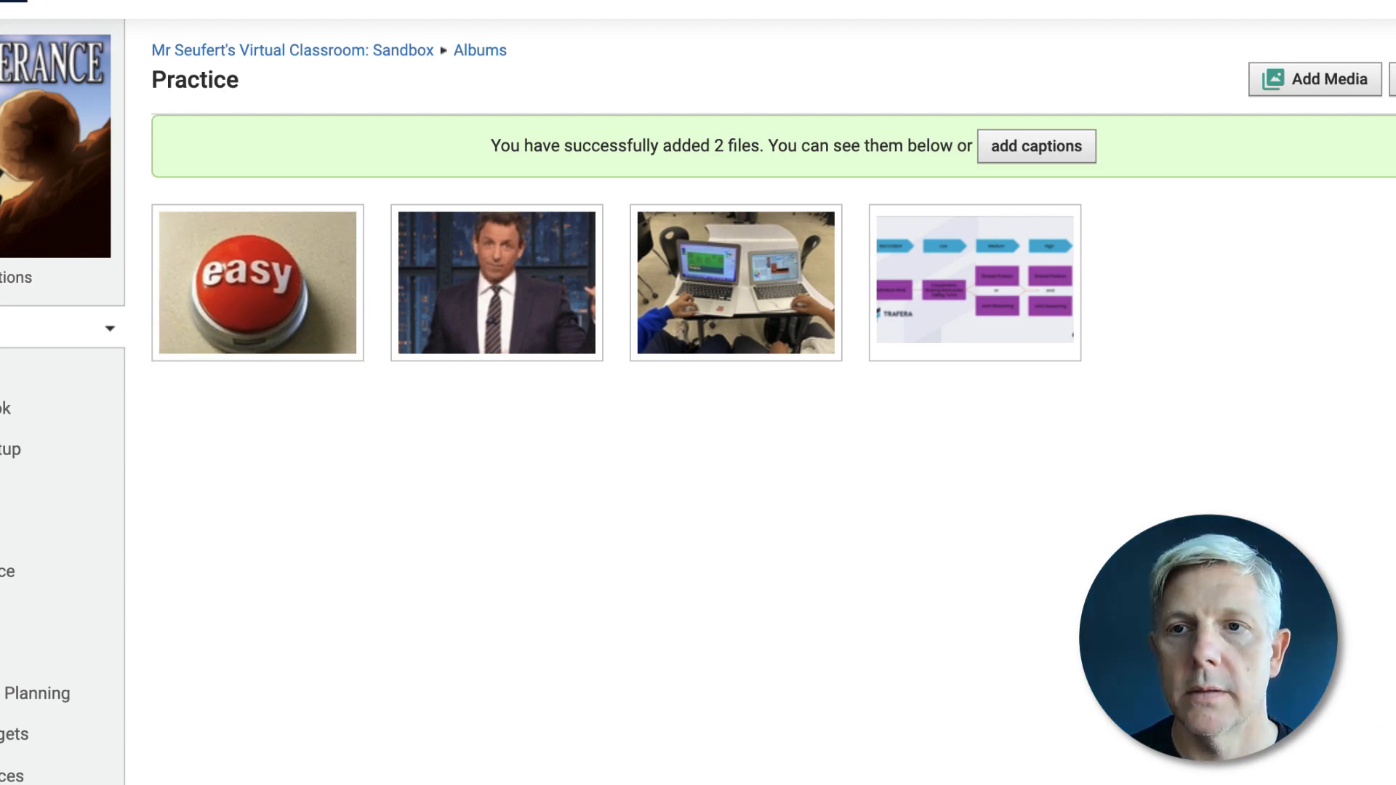
Step: Add the audio file Sample.mp3 and the video file Sample.mp4 from the Desktop folder to the album
left_click(1340, 80)
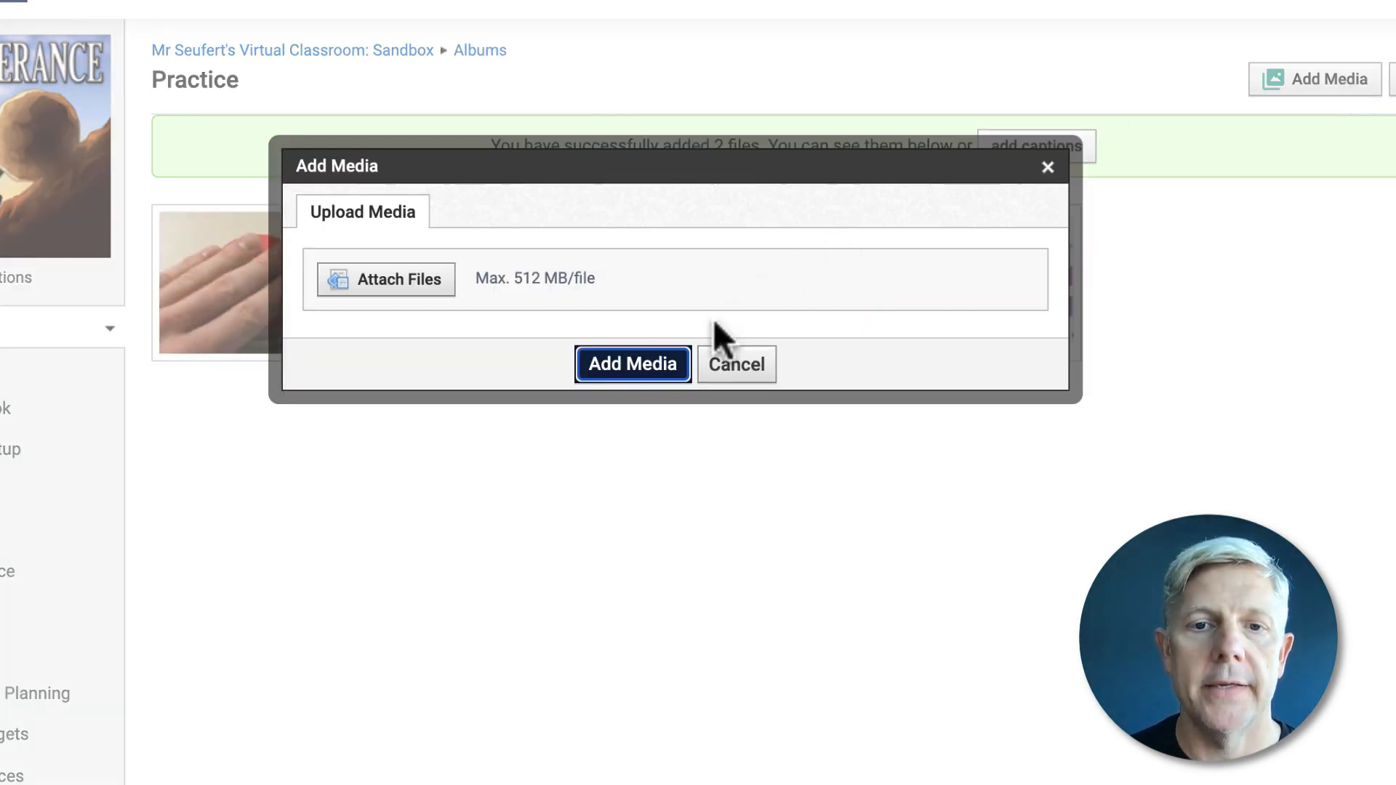
left_click(400, 274)
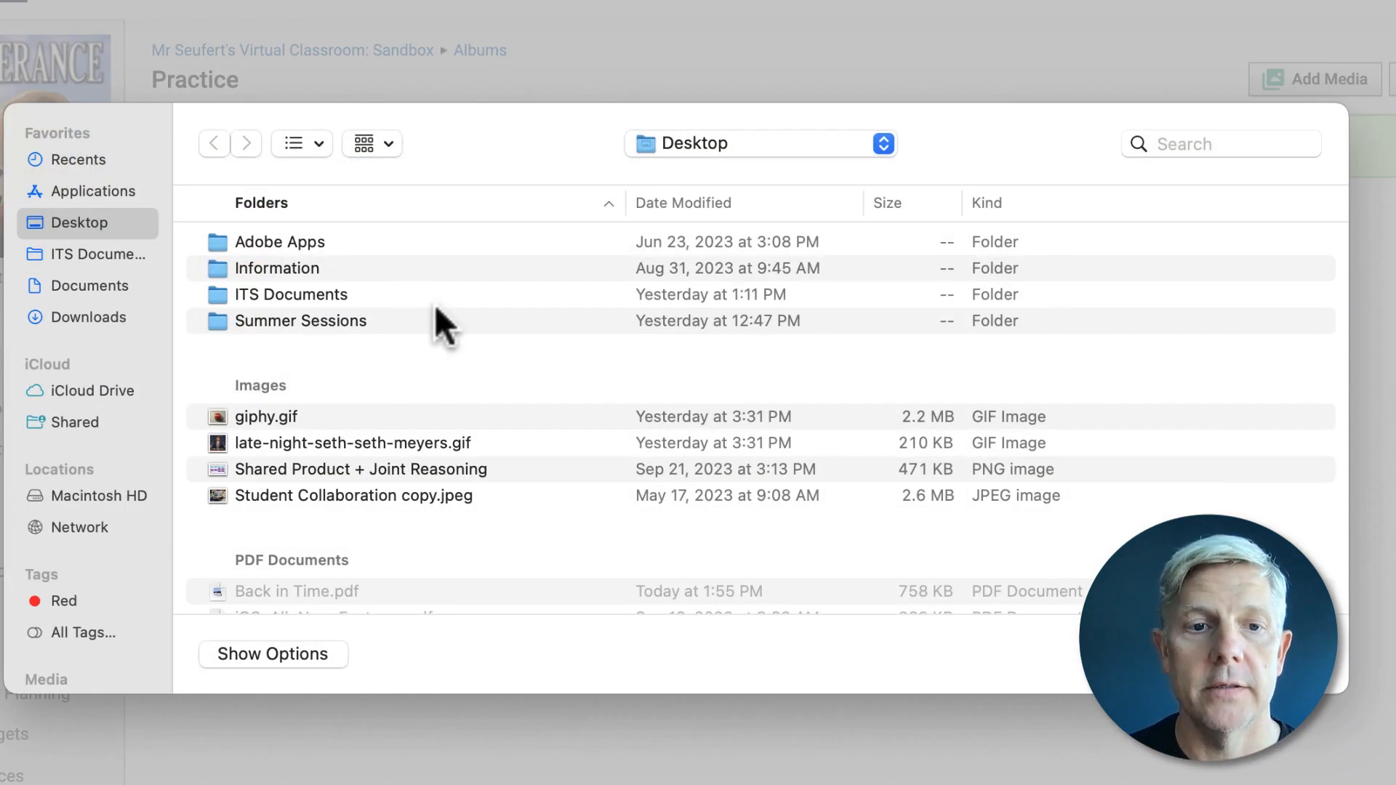
scroll(468, 378, "down", 3)
scroll(465, 368, "down", 4)
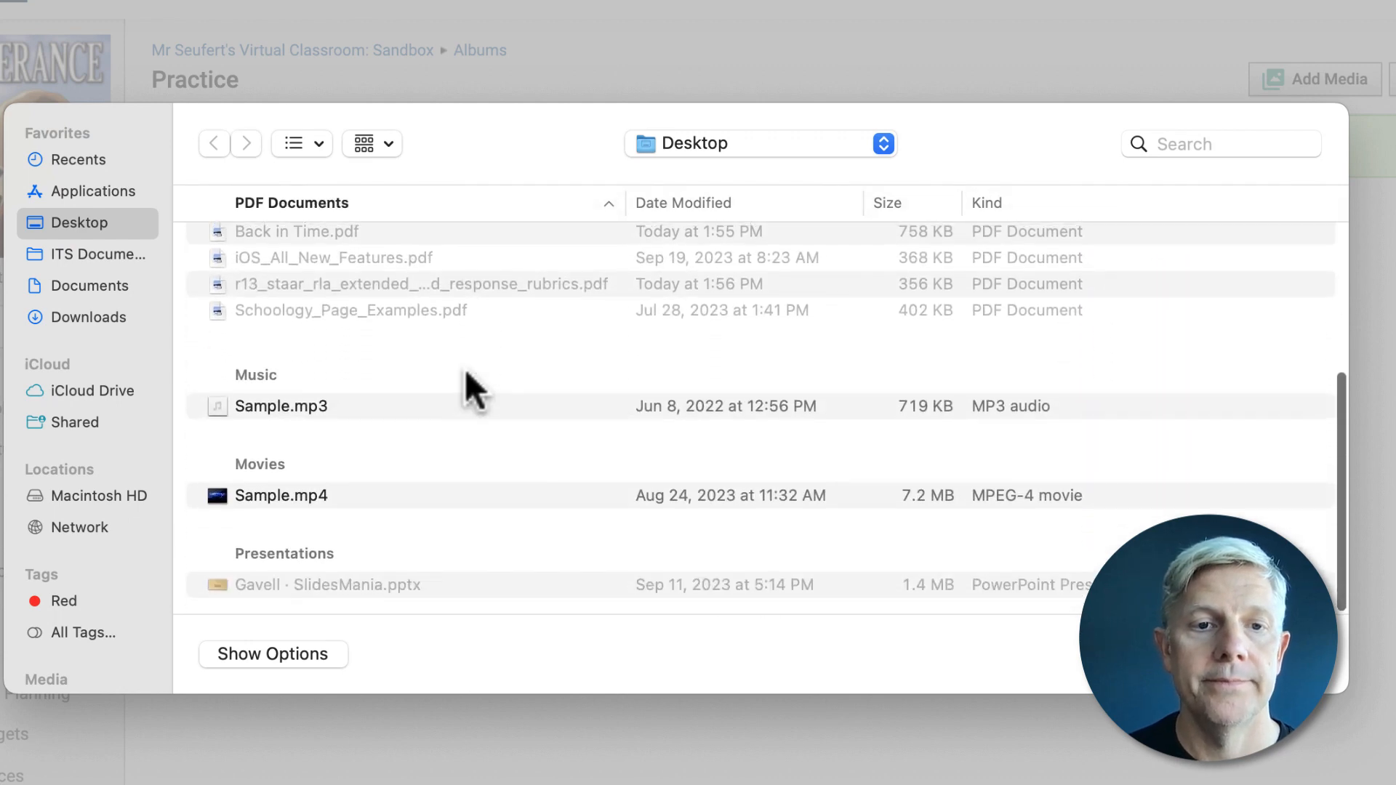
left_click(411, 408)
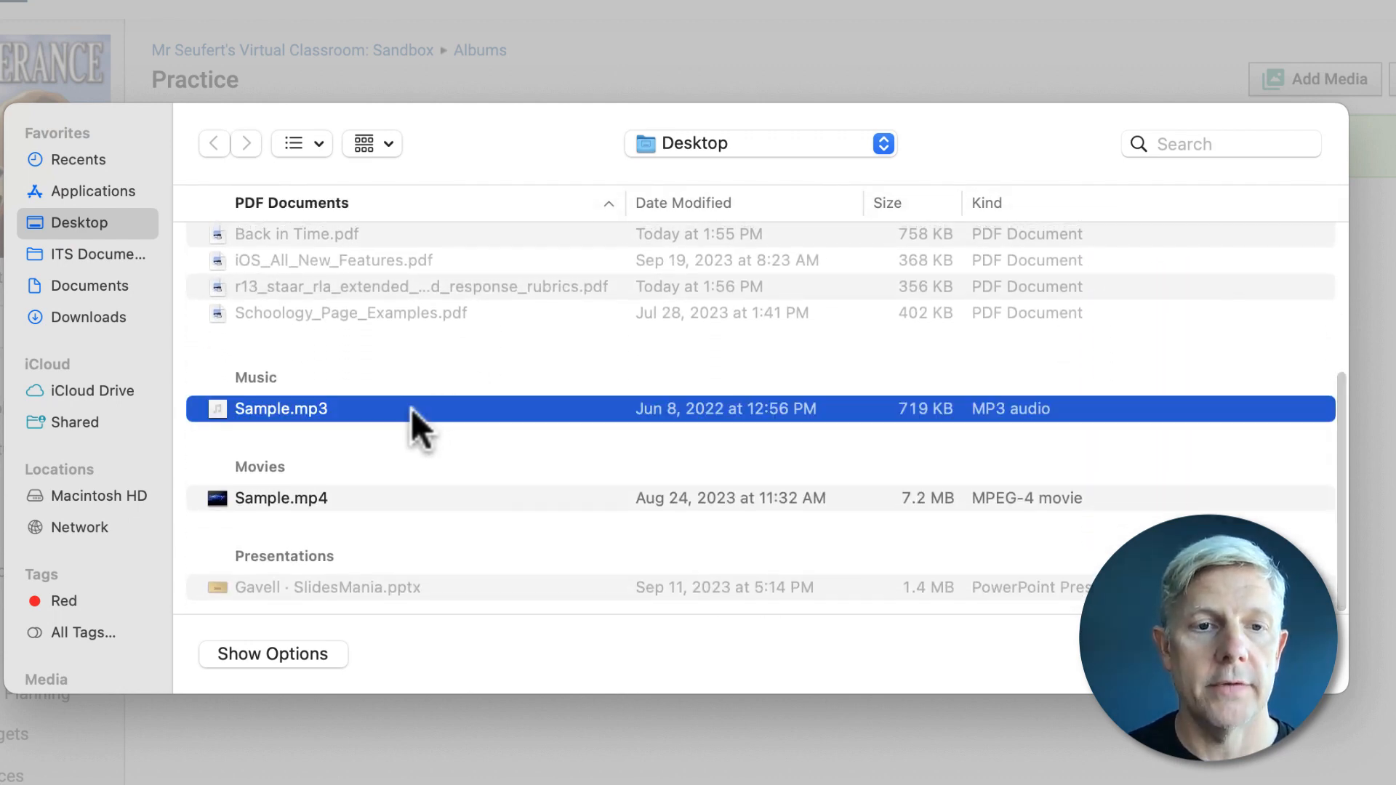
left_click(390, 499, "super")
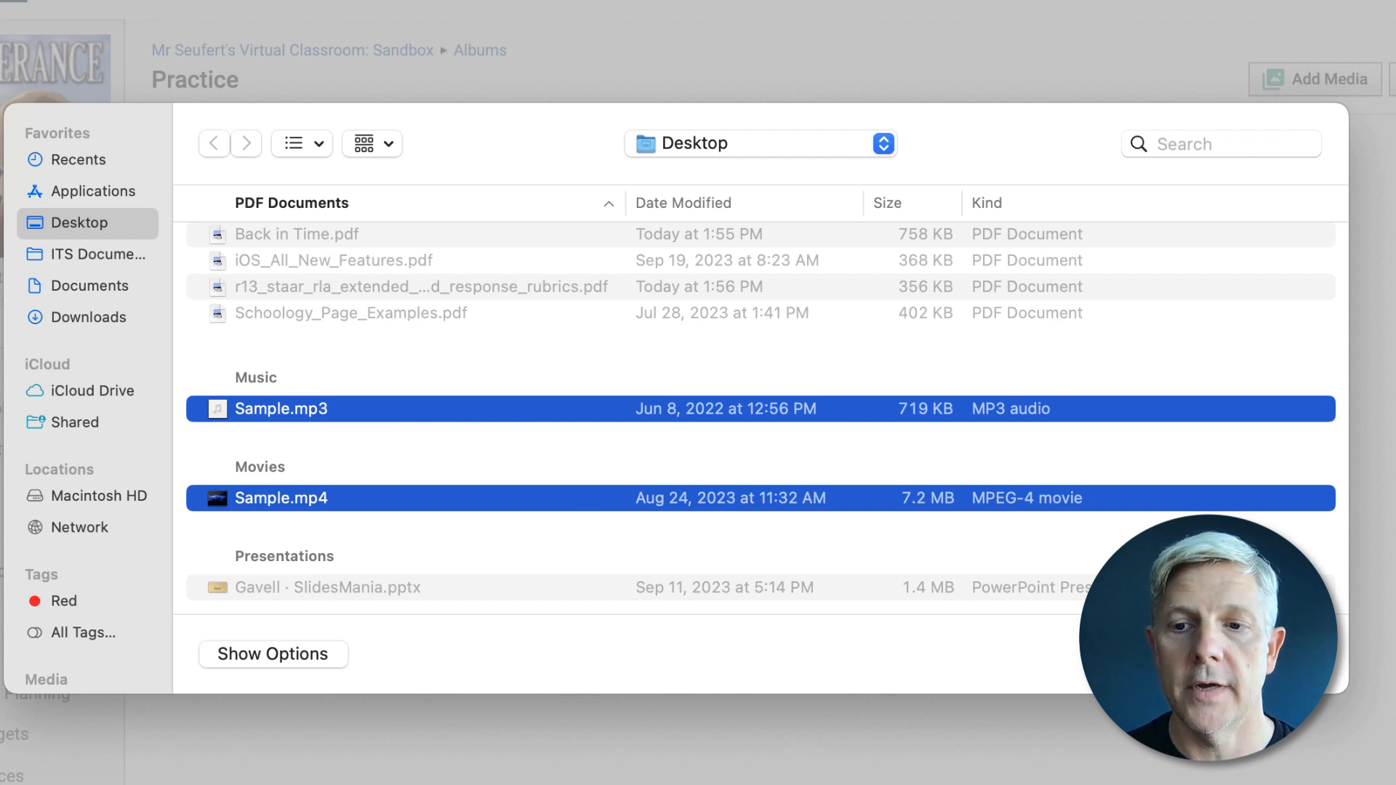
key("Return")
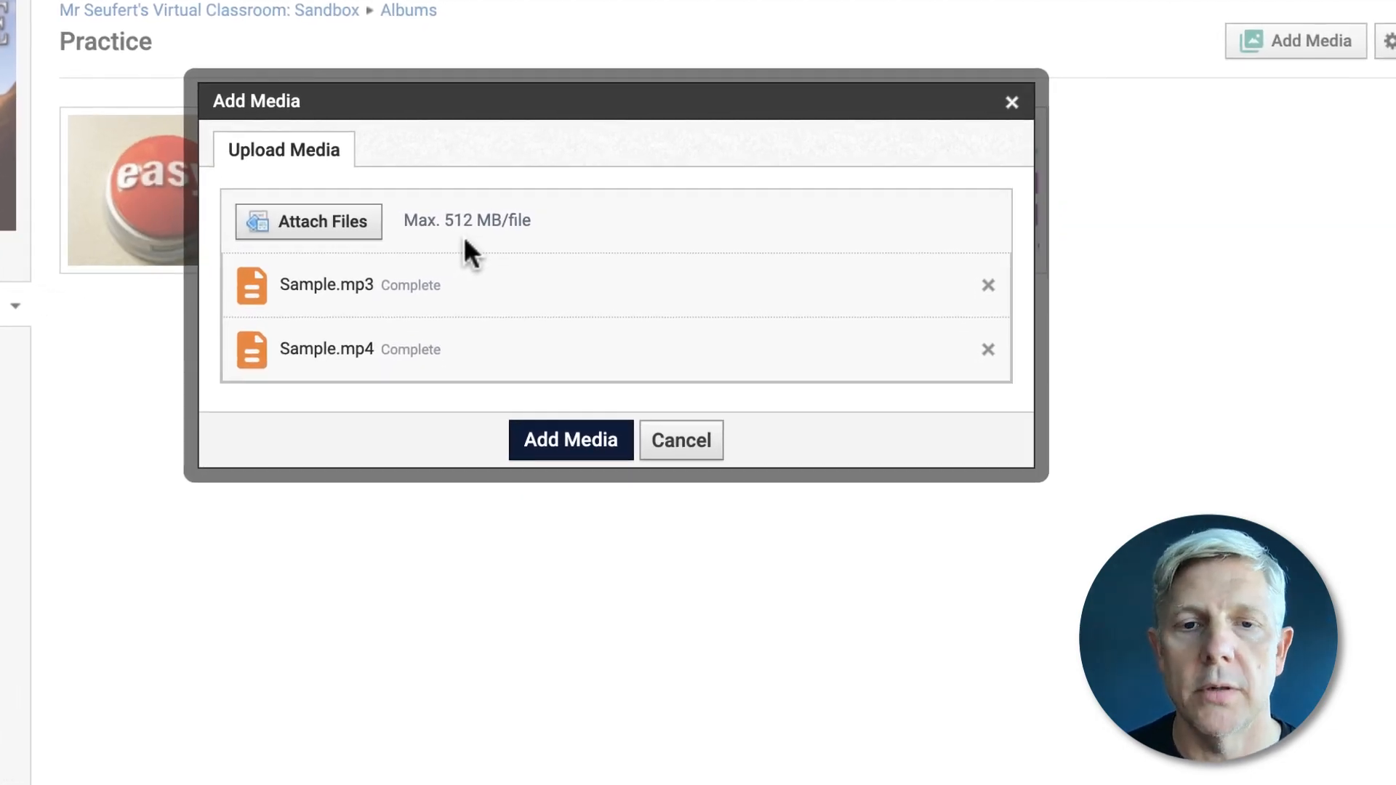
left_click(547, 445)
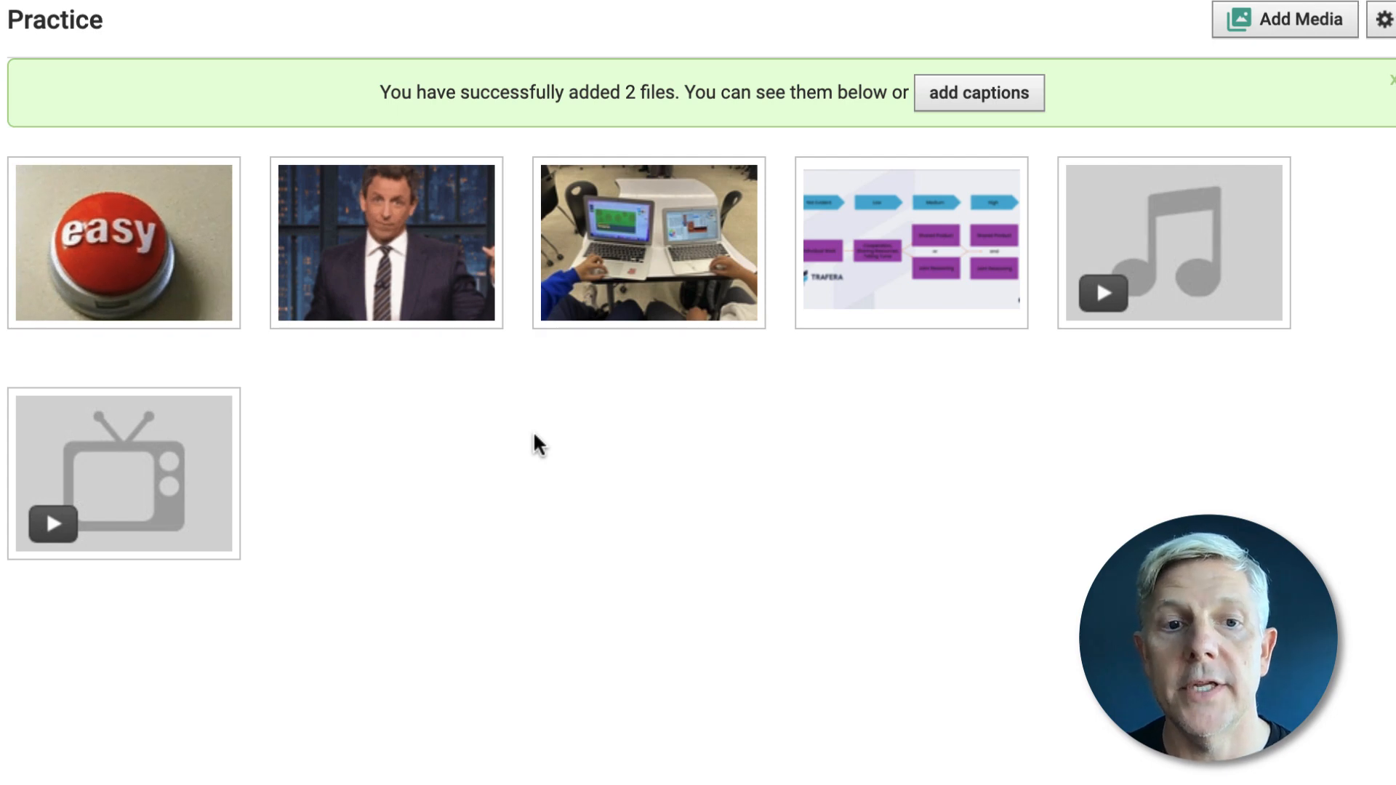
Step: View the Sample.mp3 item in the album, play its audio and open its comment box
mouse_move(155, 502)
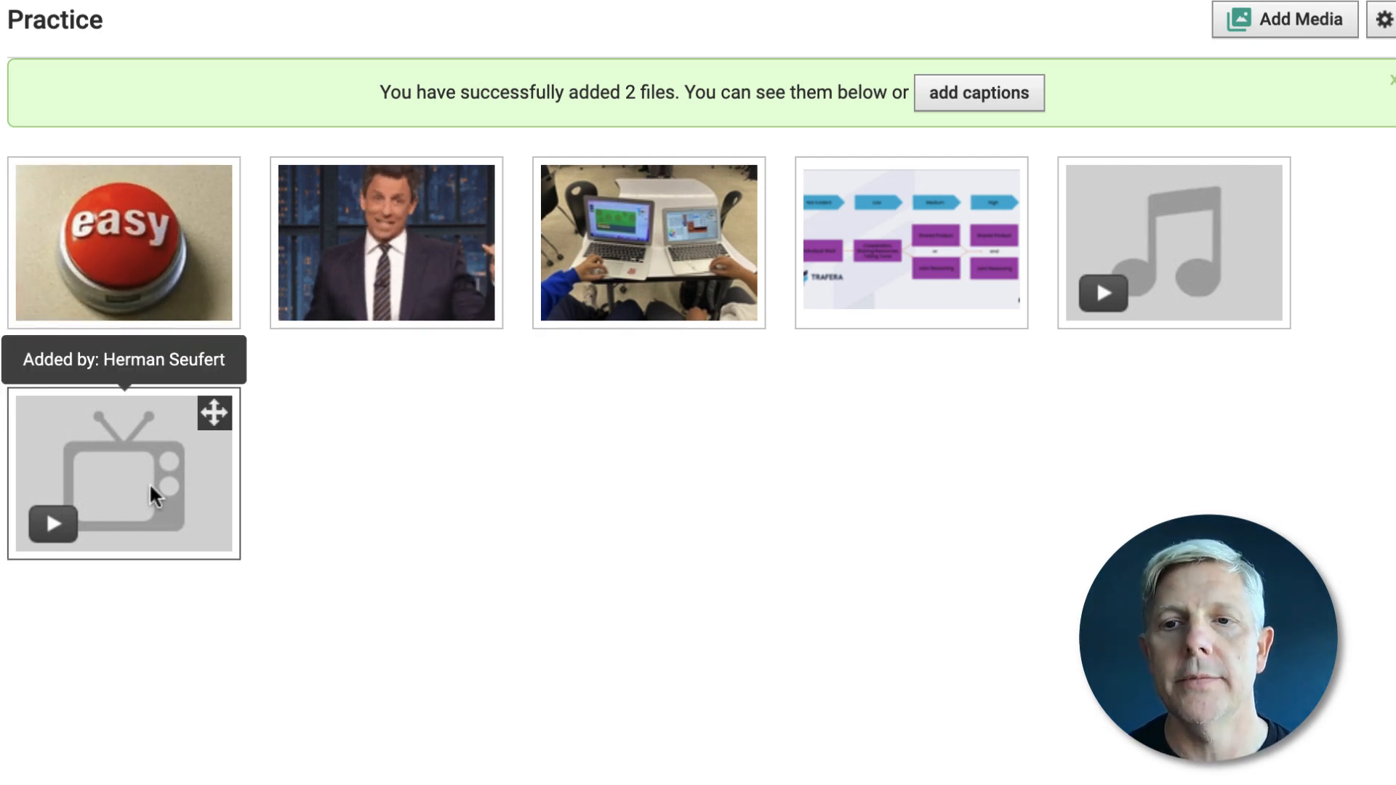
mouse_move(1189, 249)
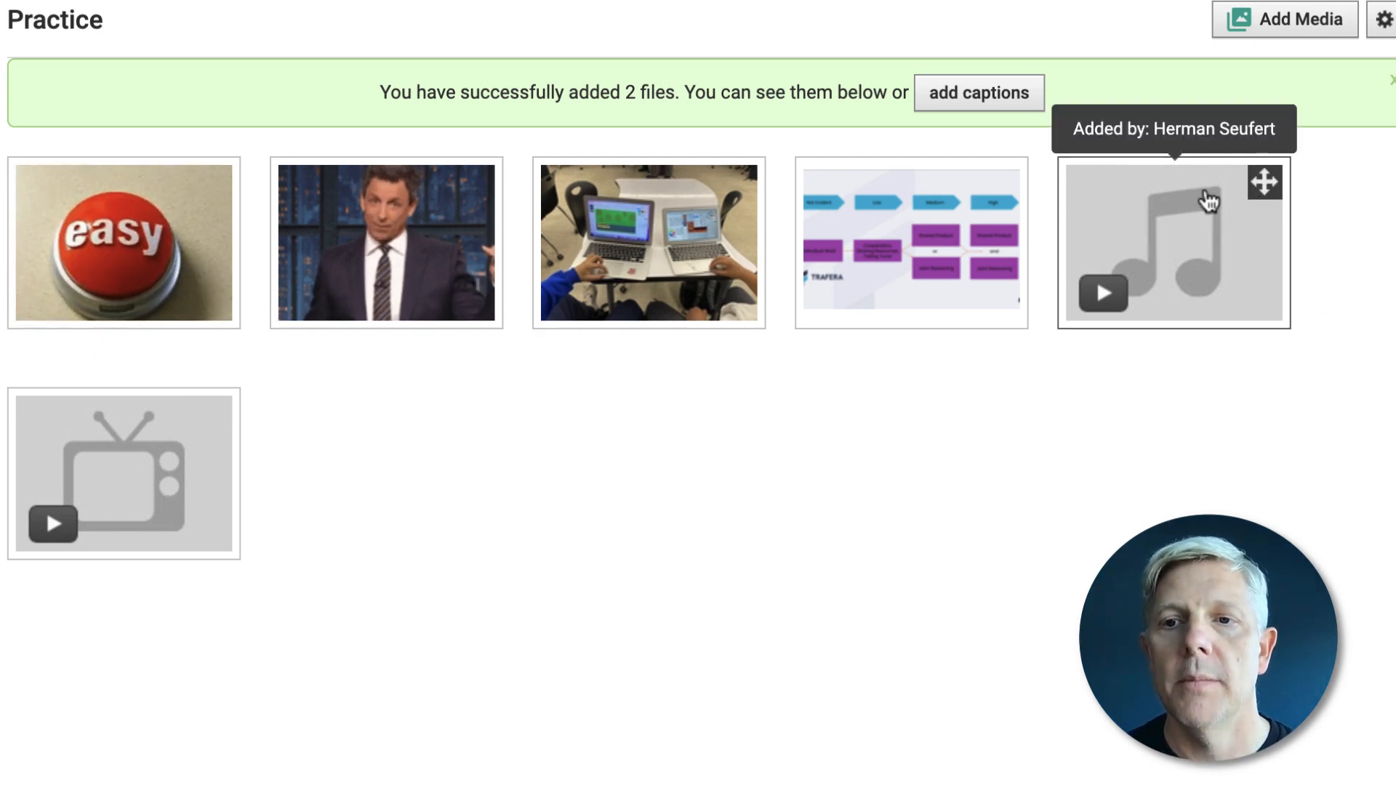
left_click(1189, 249)
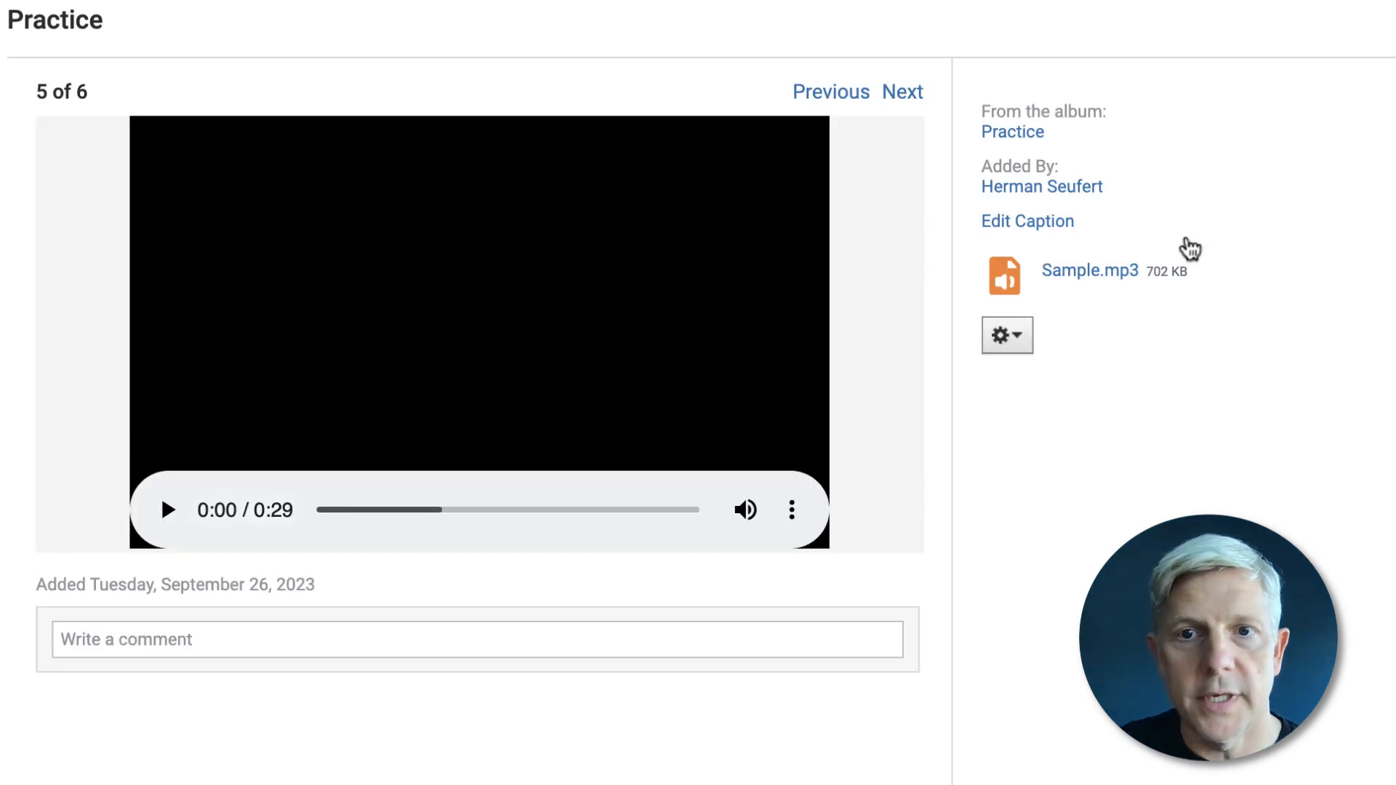
left_click(167, 511)
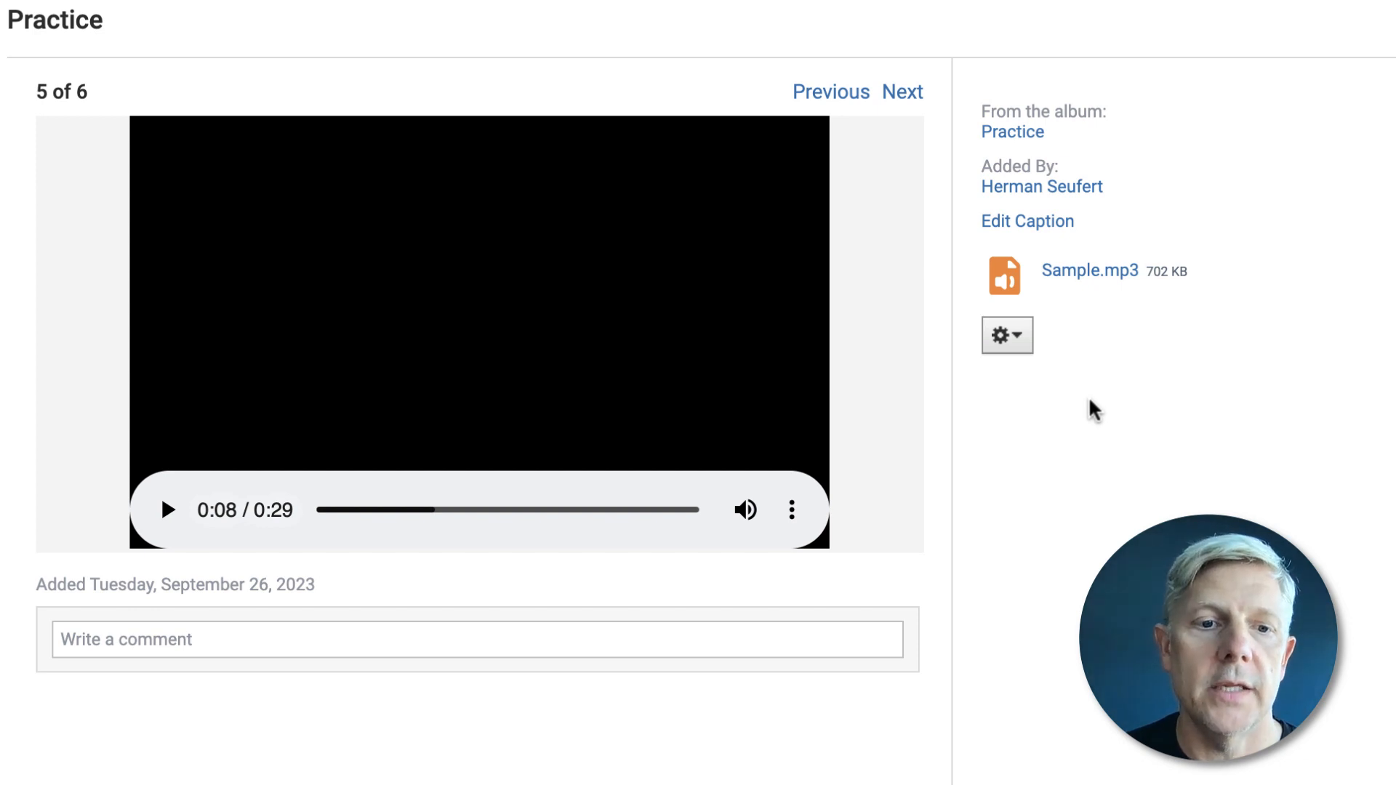
left_click(547, 653)
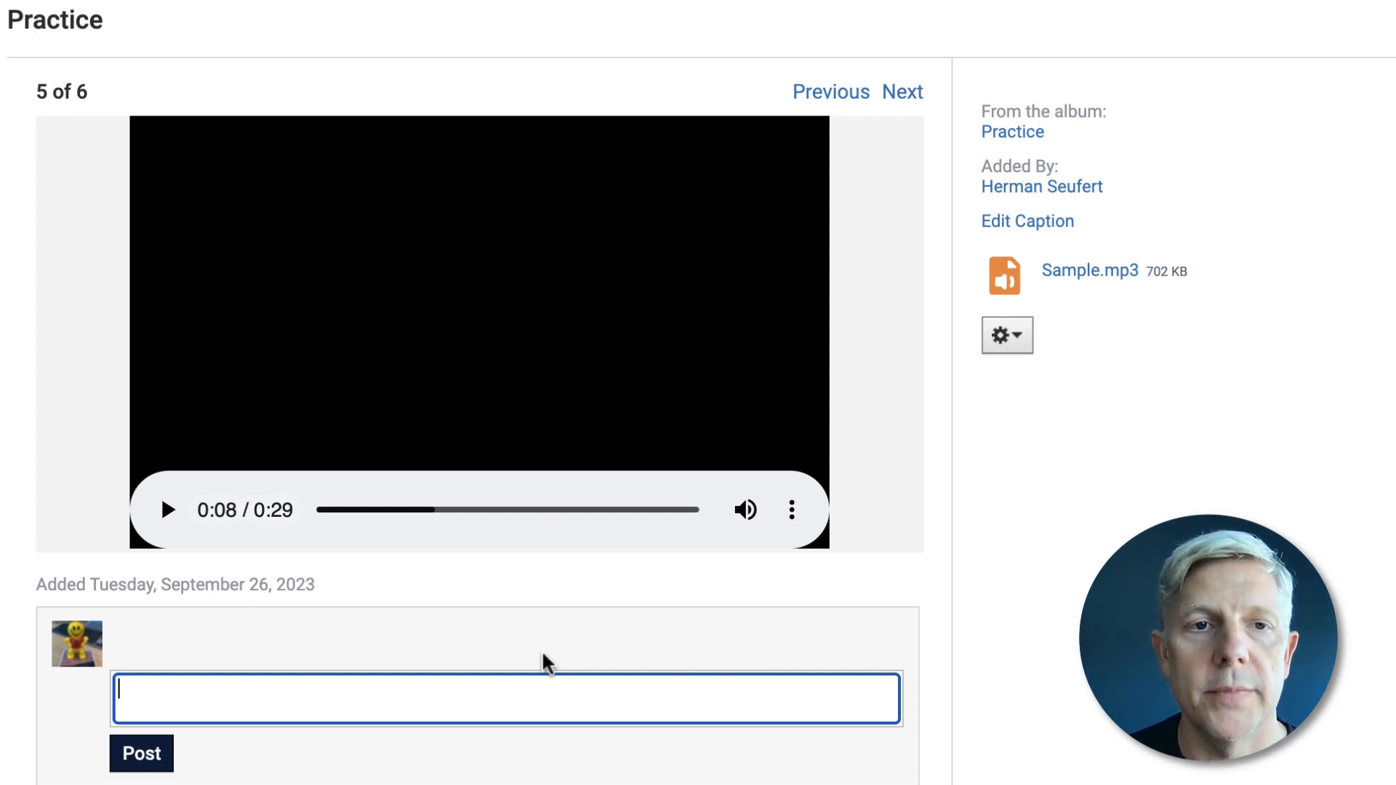
Step: Go to the Sample.mp4 item, play the video and open its comment box
left_click(919, 88)
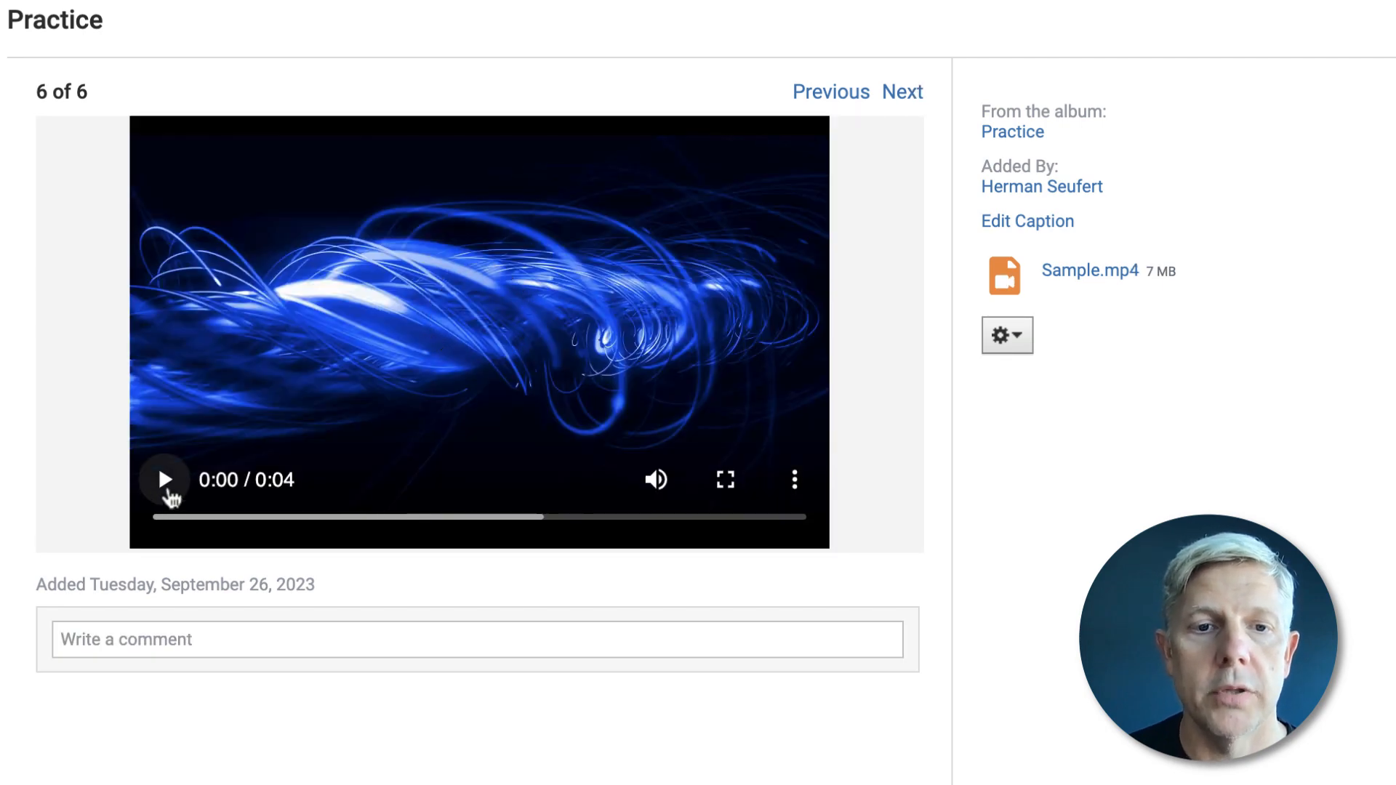
left_click(167, 482)
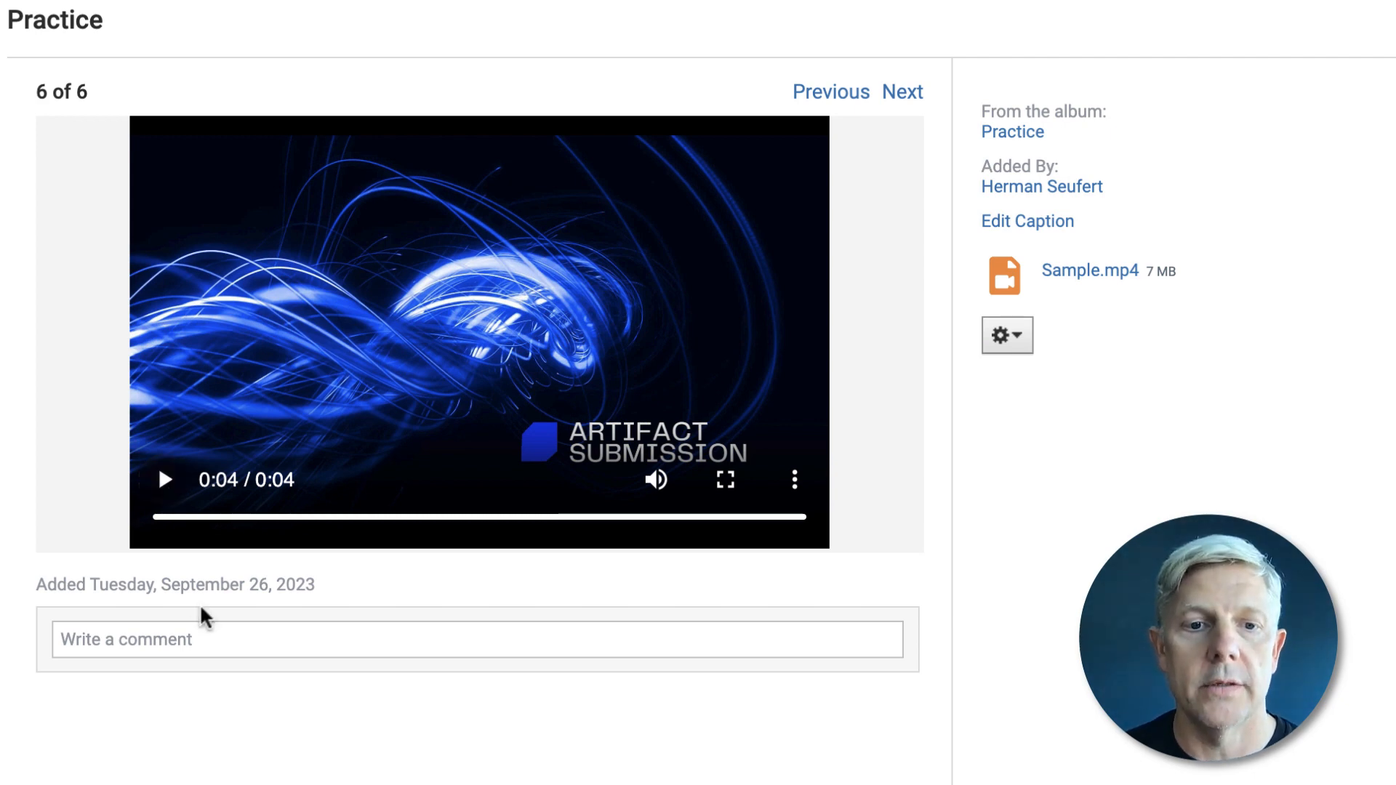
left_click(204, 639)
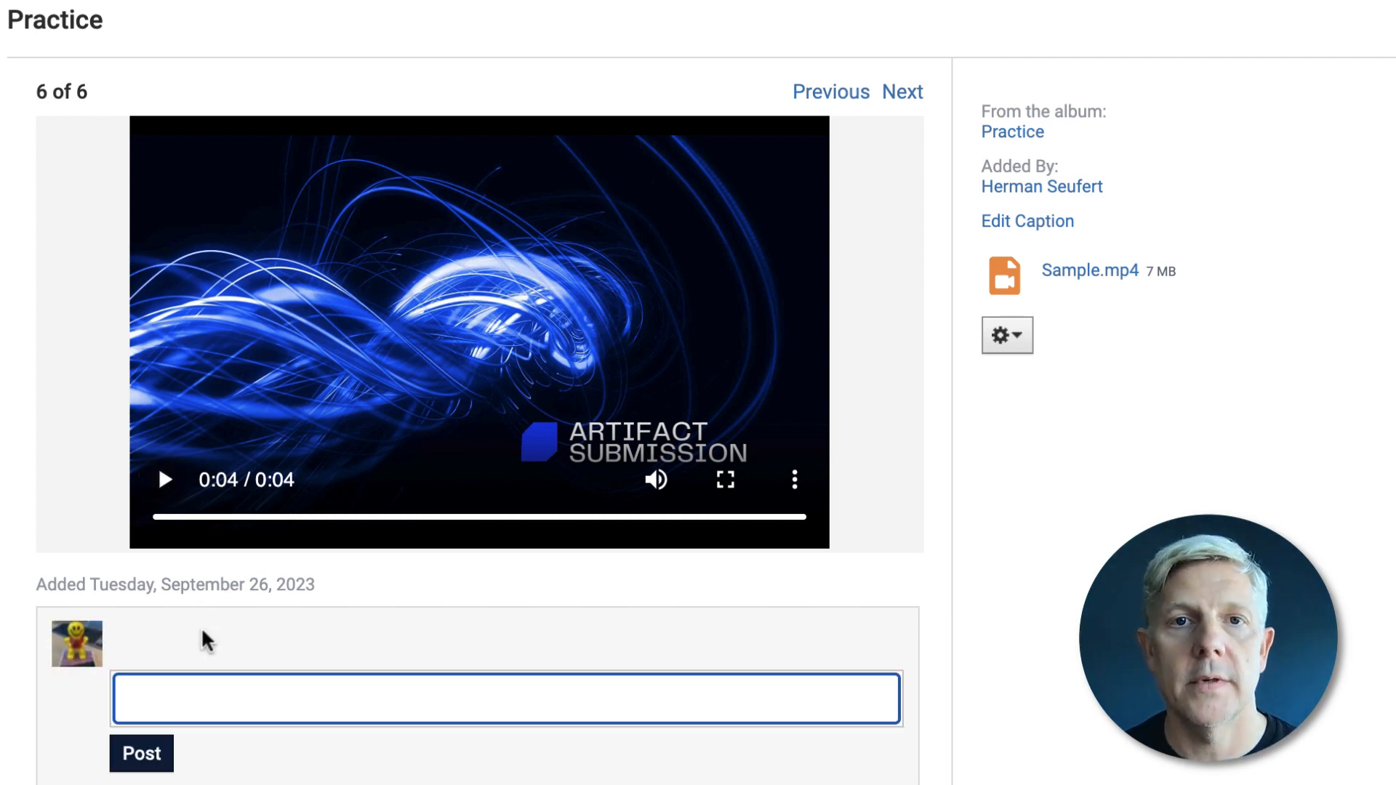